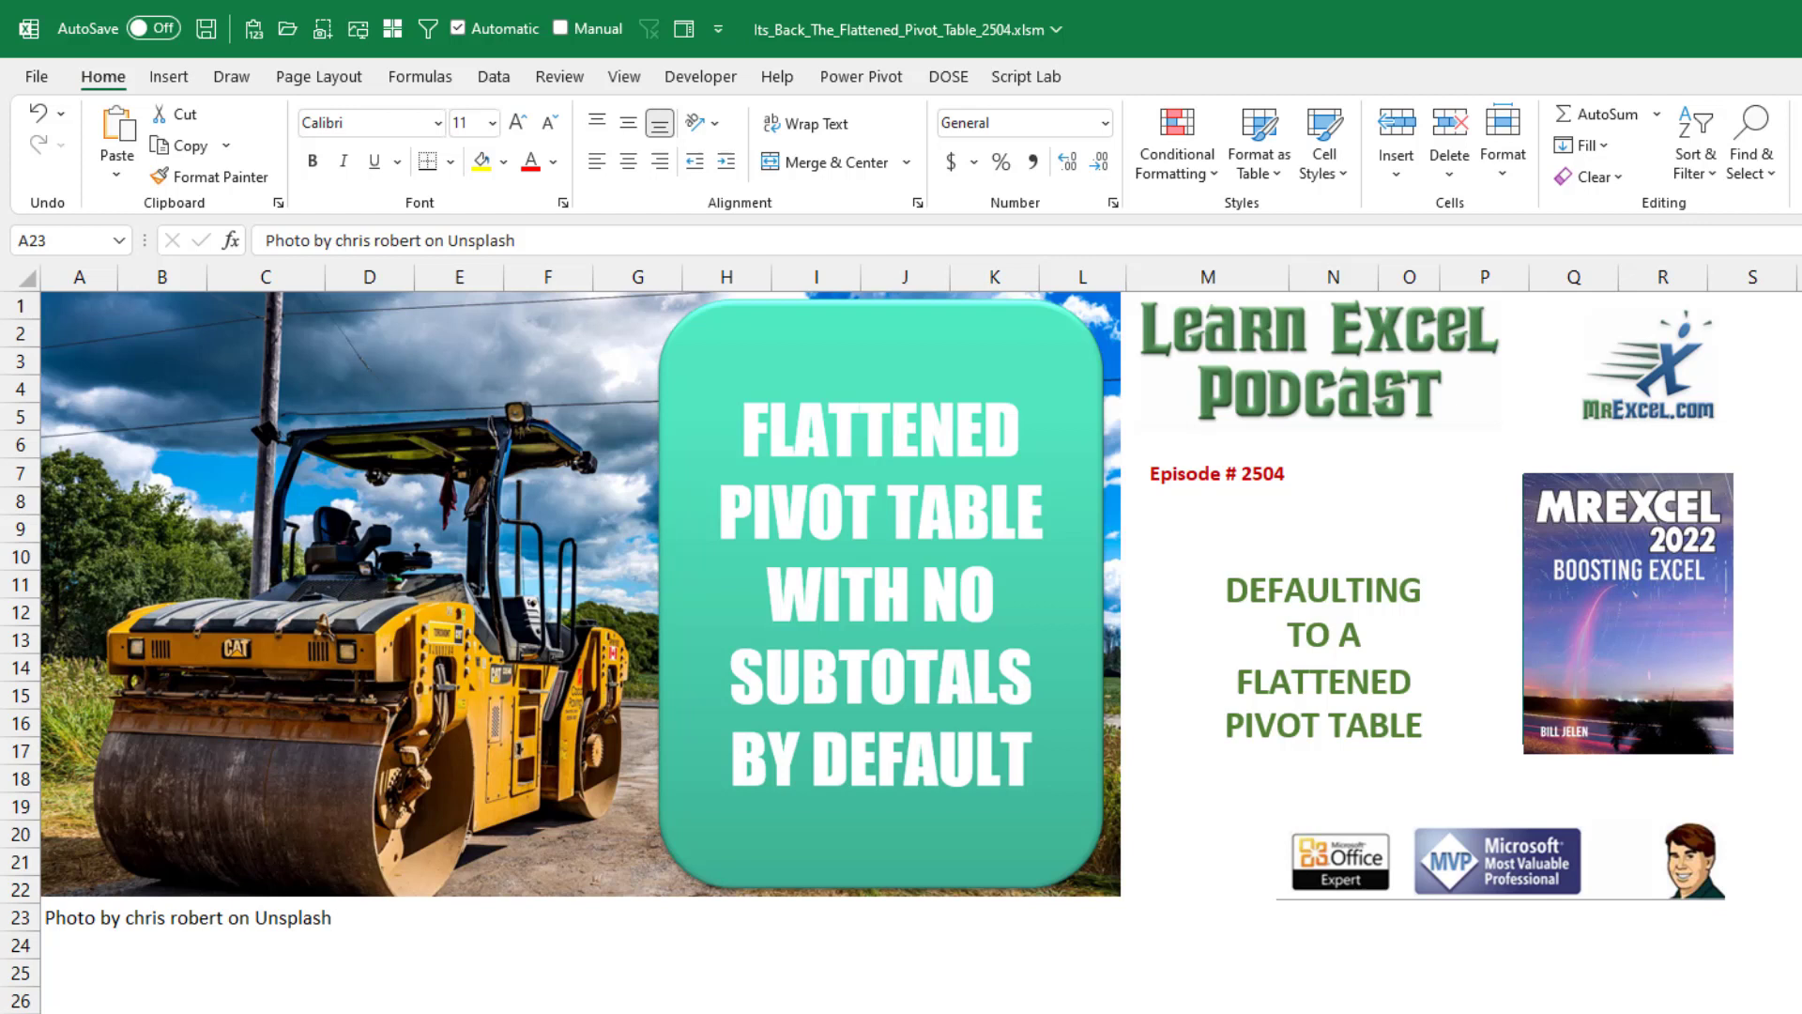
# Move past the viewer's question sheet to the Power Pivot flattened PivotTable history sheet.
pyautogui.hotkey('ctrl', 'pagedown')
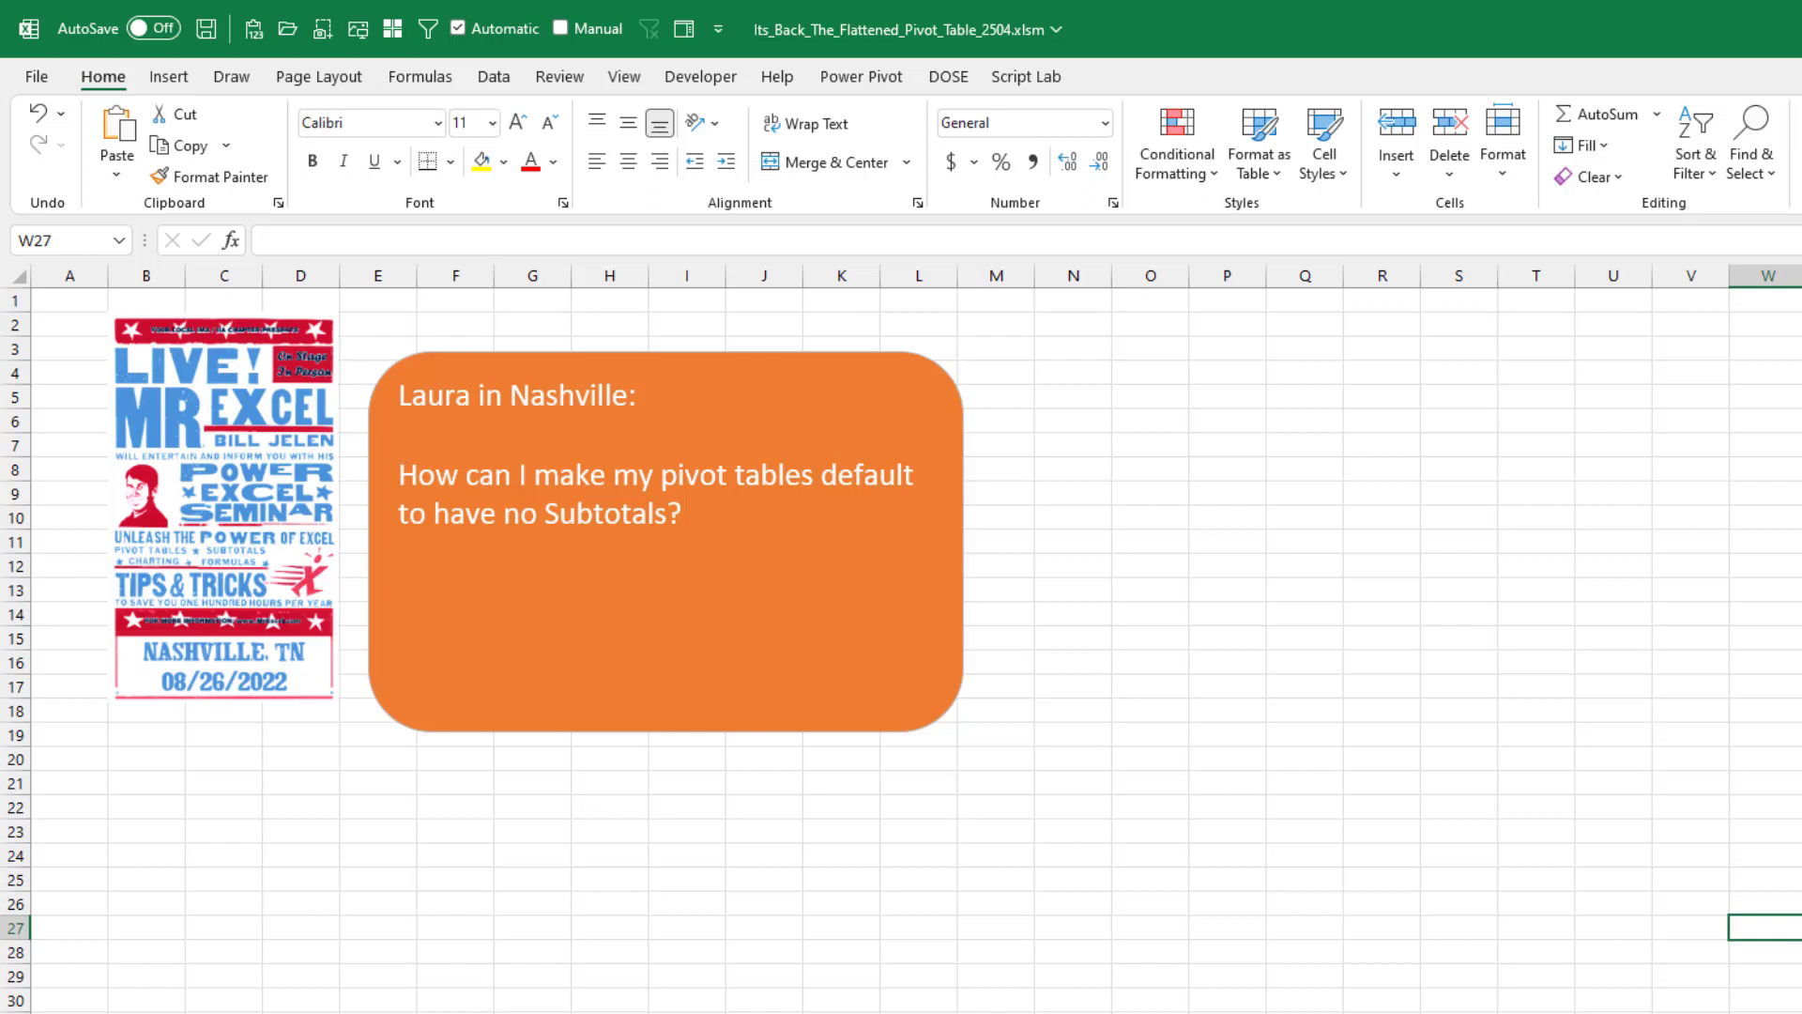
pyautogui.hotkey('ctrl', 'pagedown')
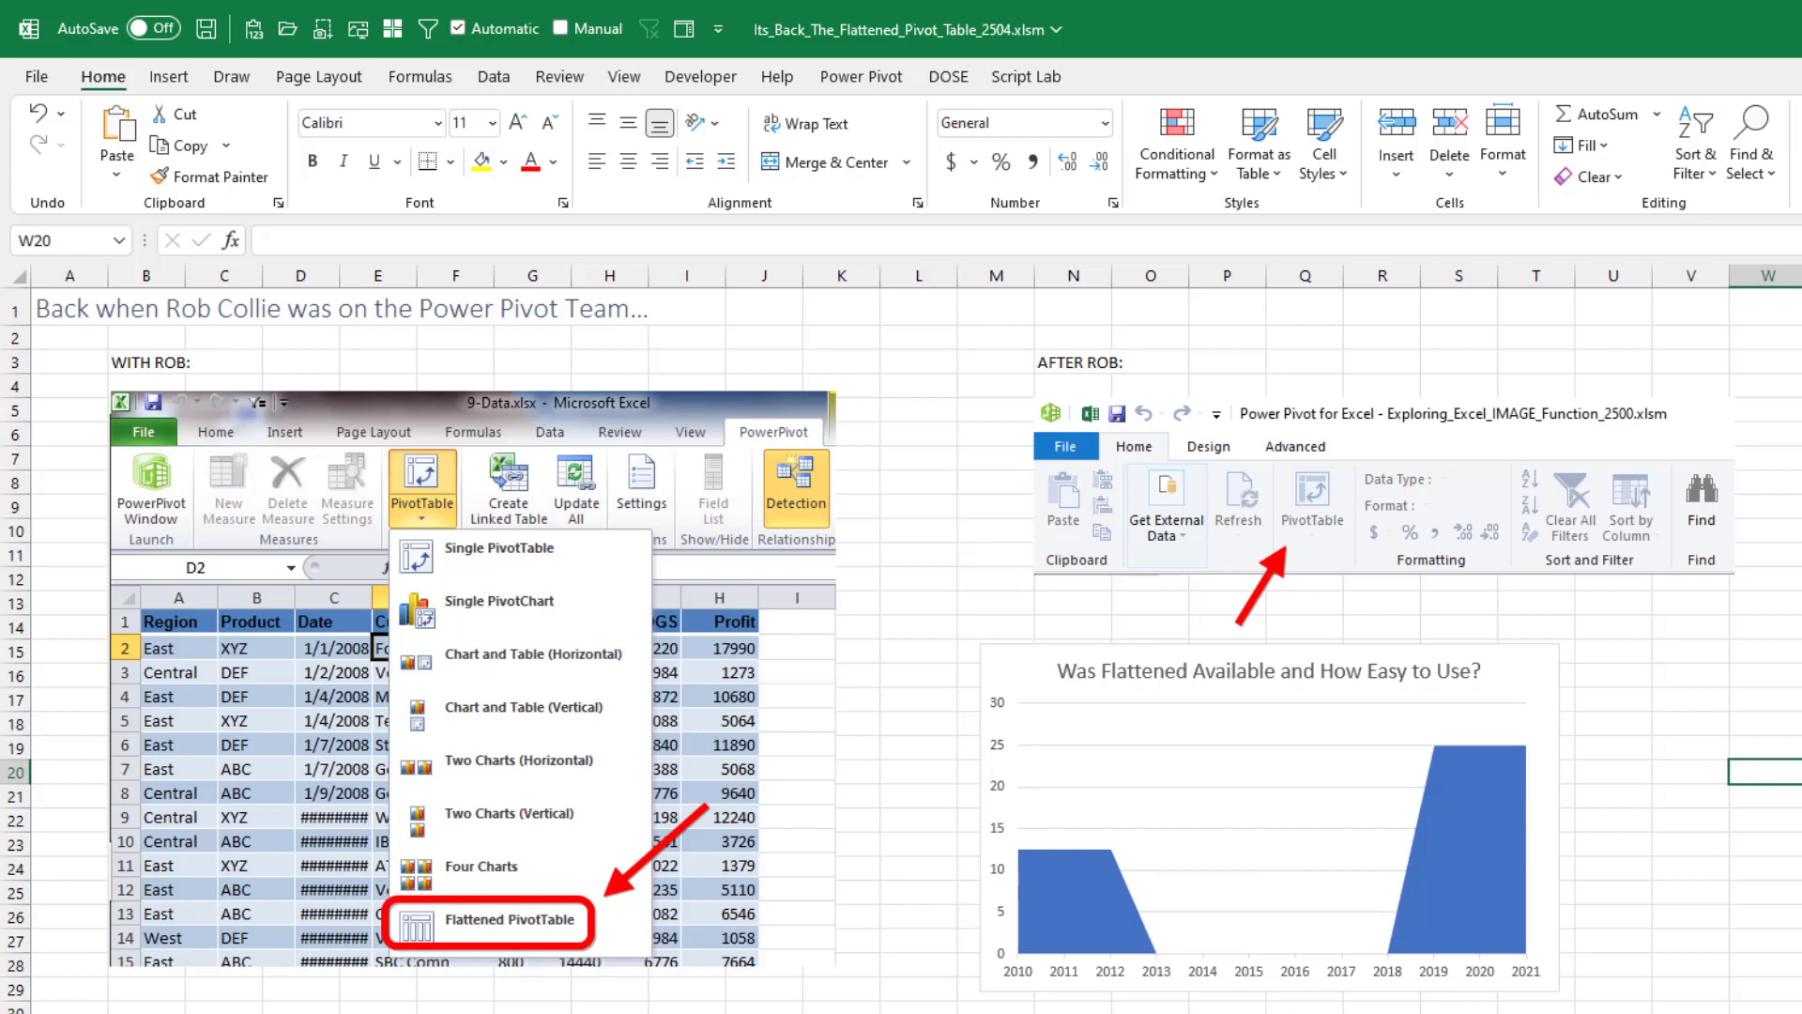
# Insert a PivotTable on a new worksheet from the sales data table.
pyautogui.hotkey('ctrl', 'pagedown')
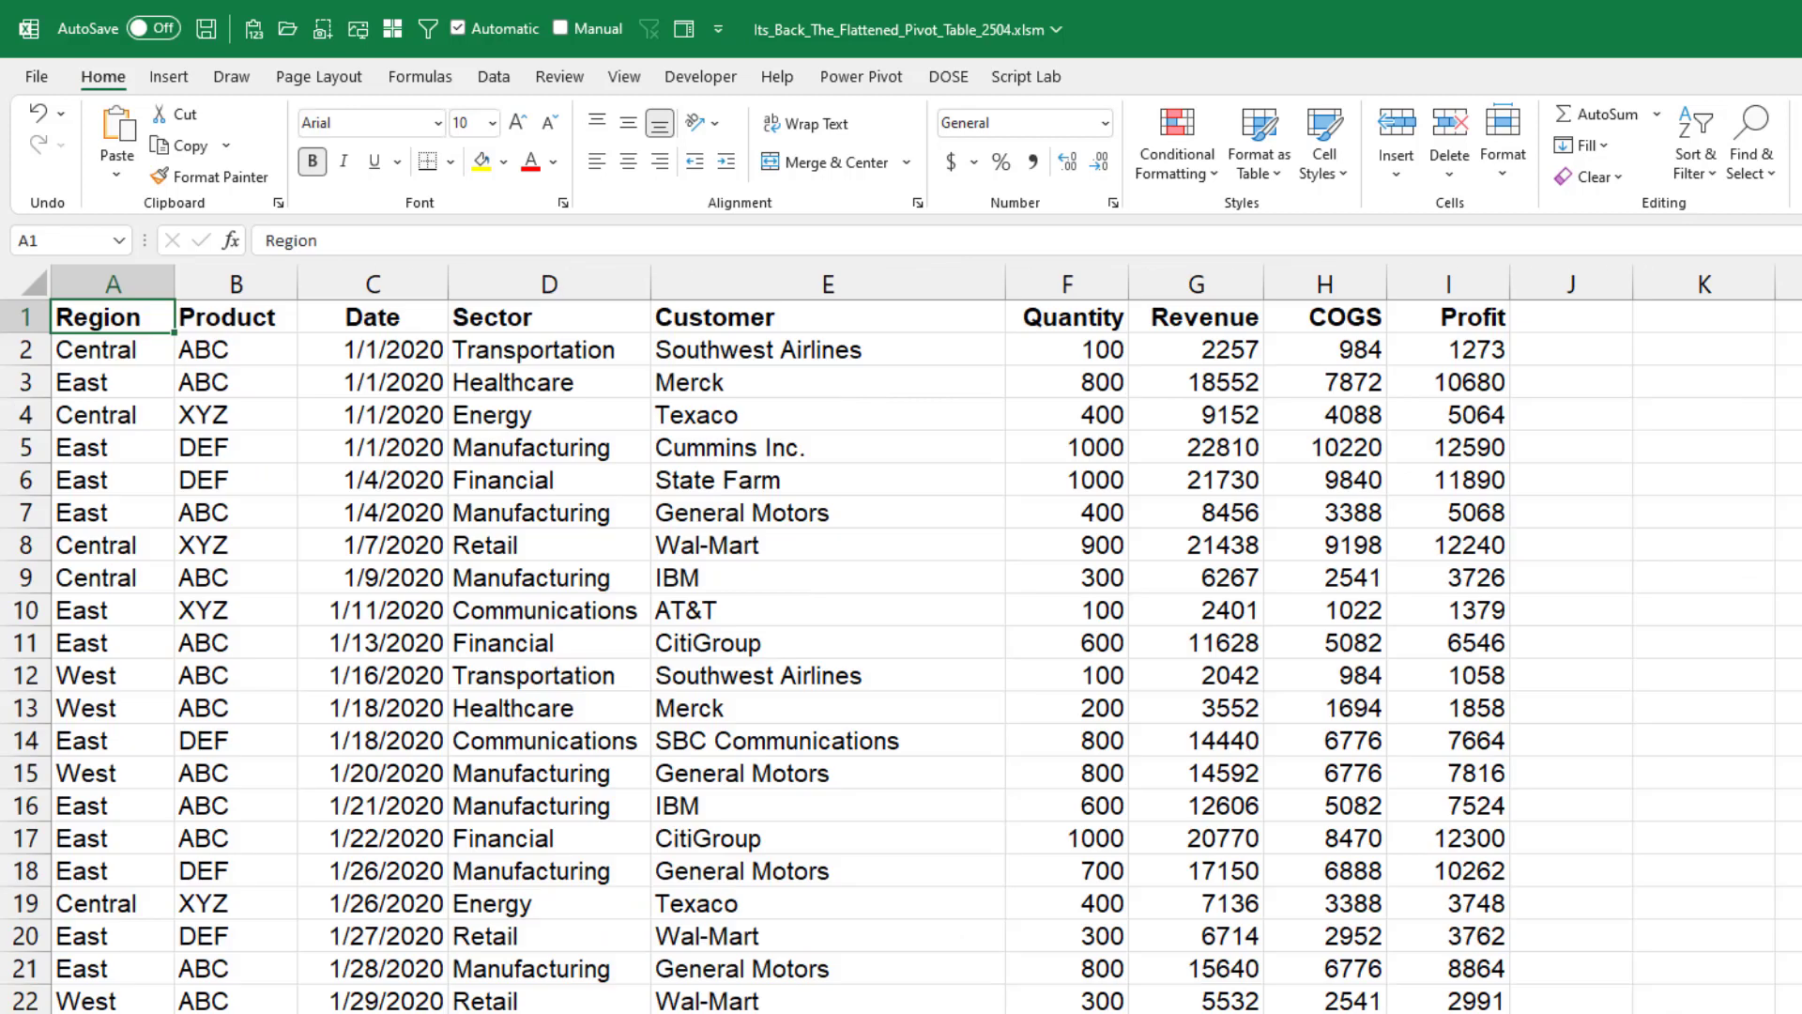
pyautogui.click(487, 352)
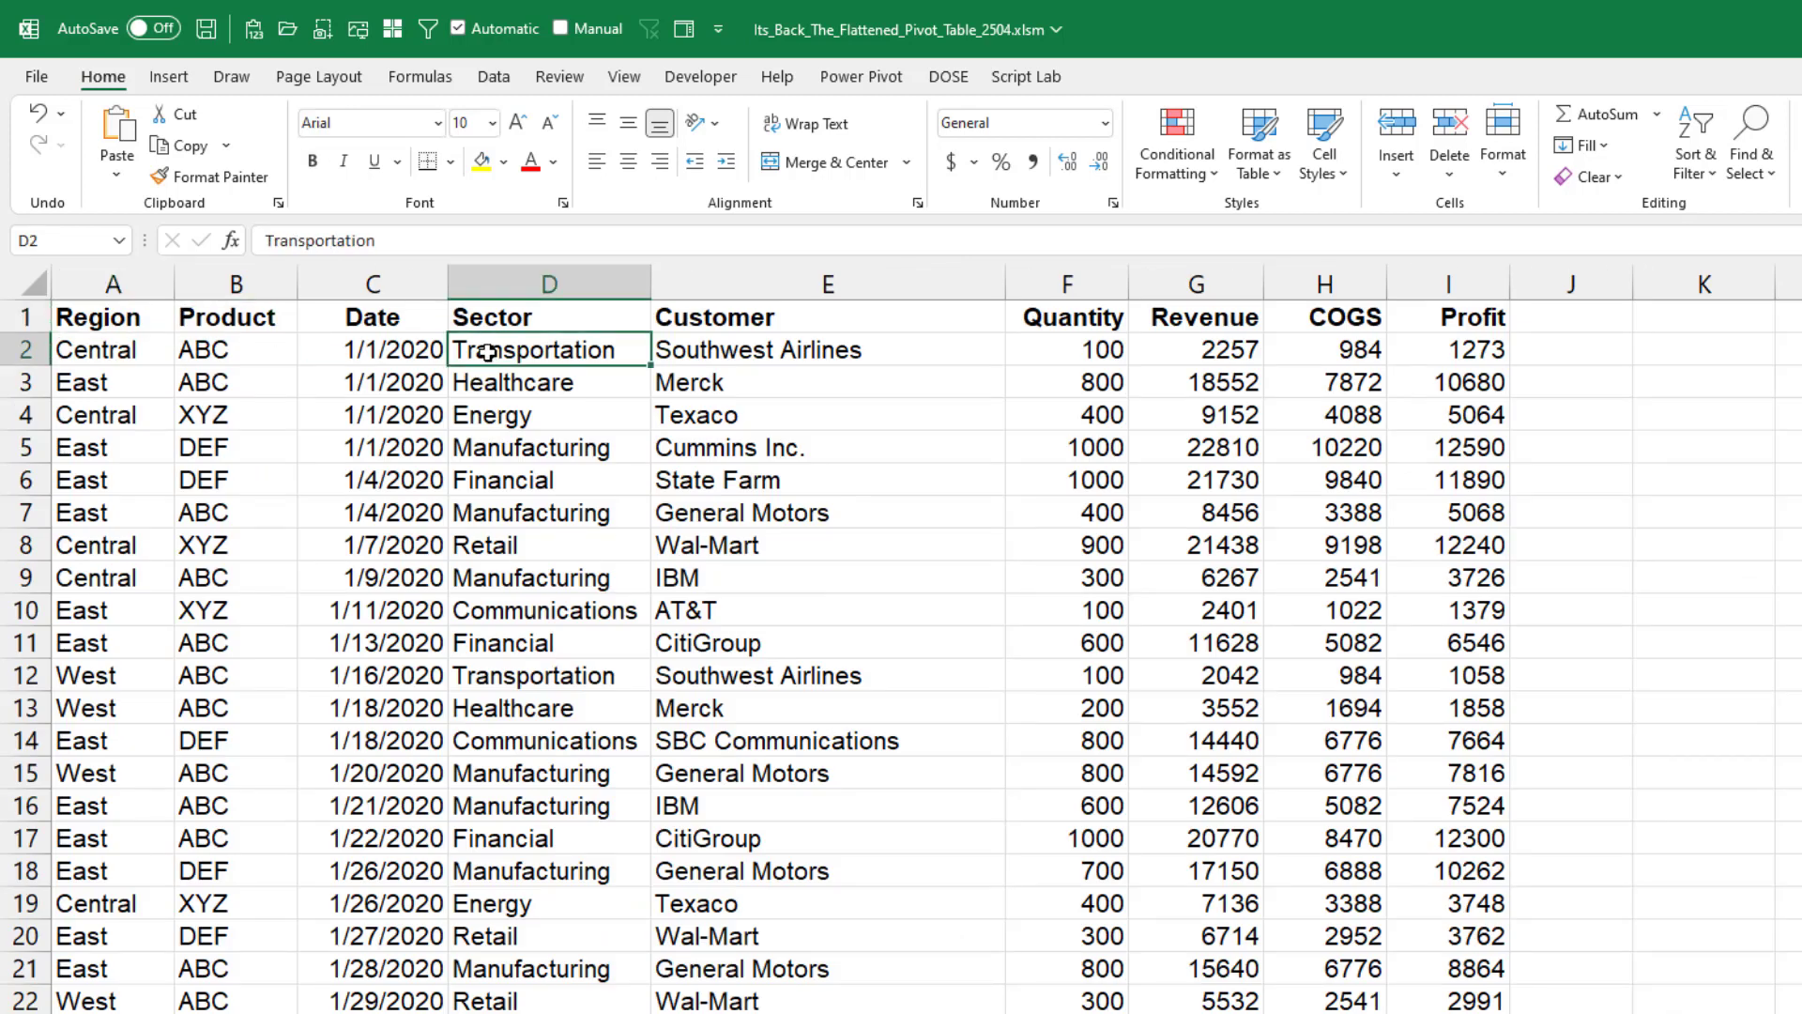
pyautogui.click(168, 77)
pyautogui.click(56, 122)
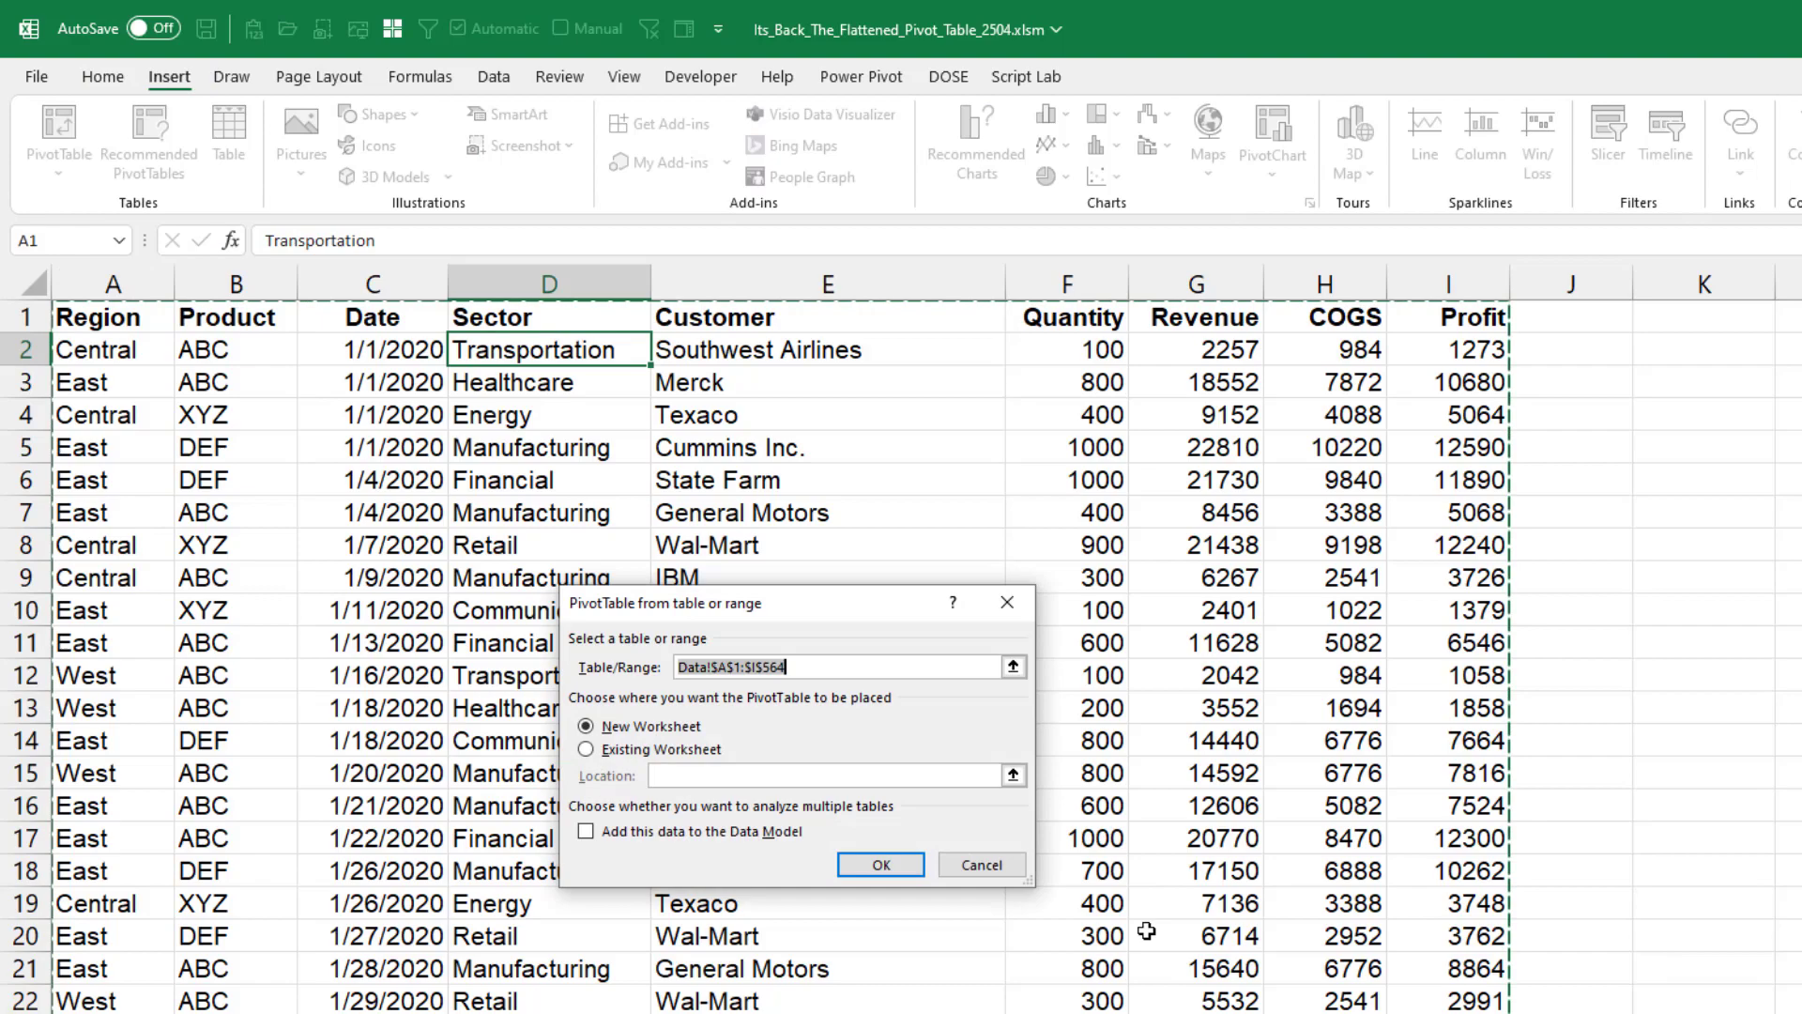
pyautogui.click(892, 864)
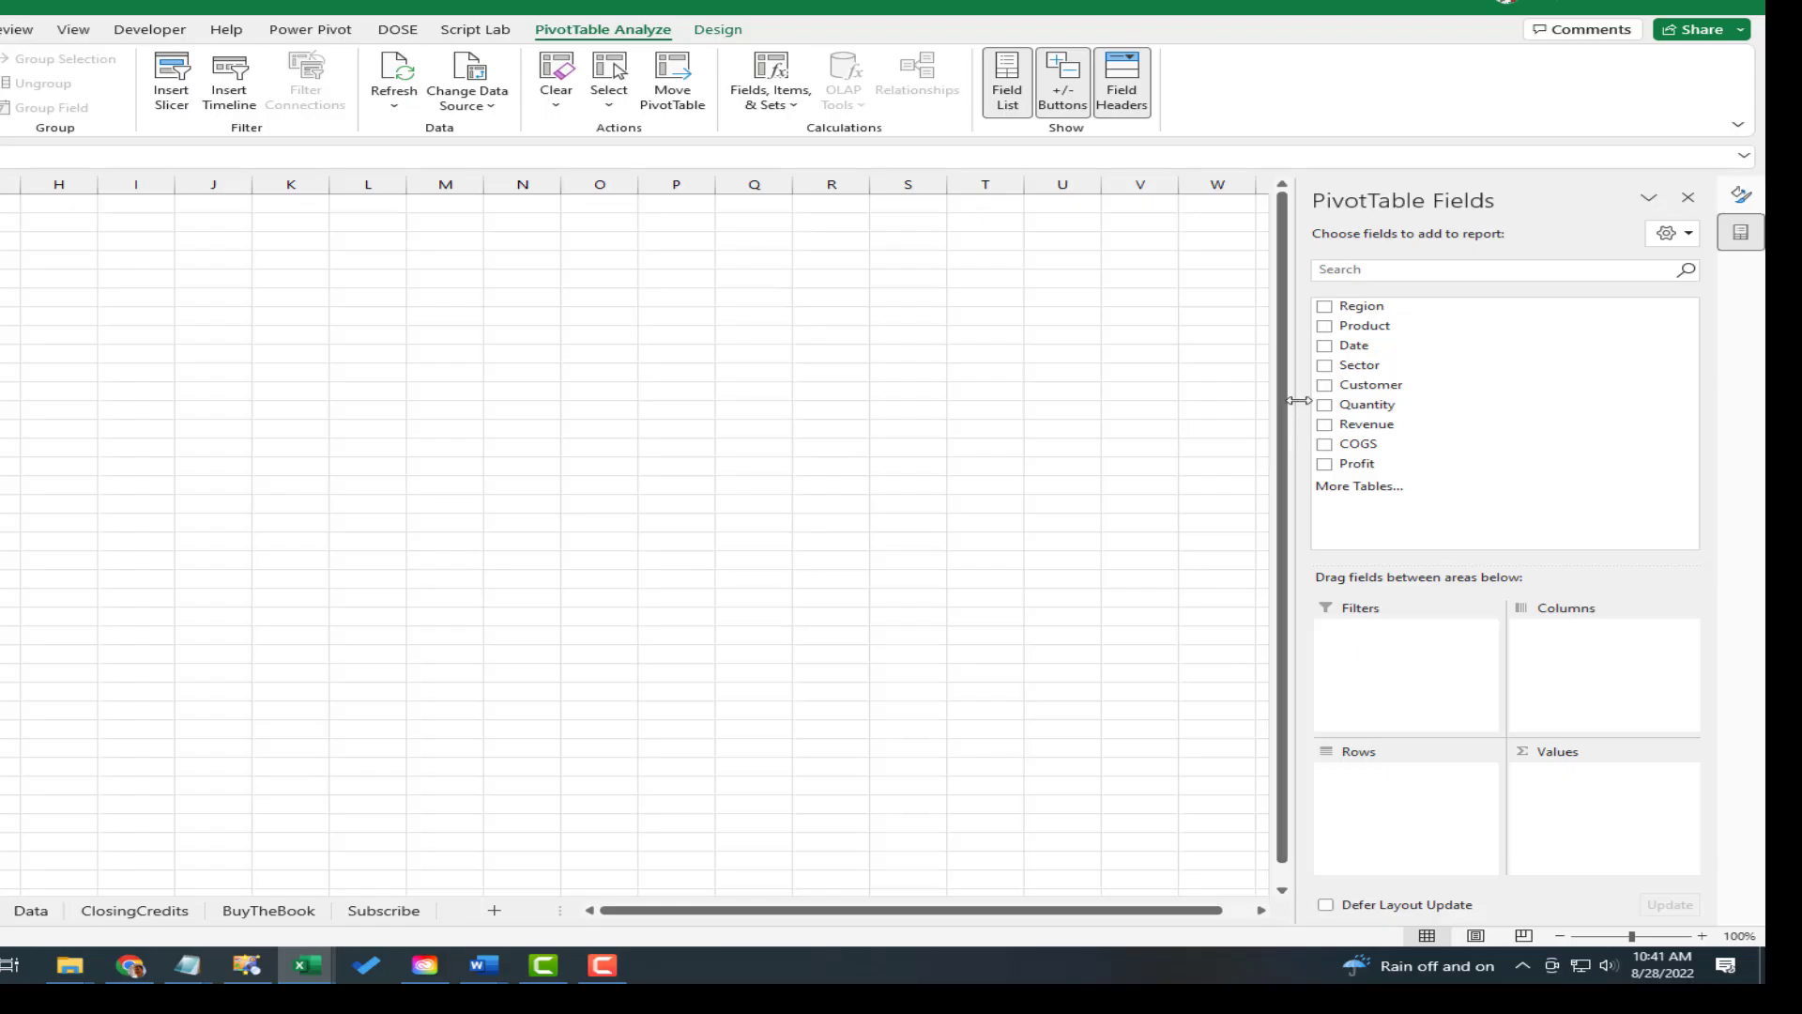
# Add Sector, Customer and Product as rows and sum Revenue, COGS and Profit.
pyautogui.click(1324, 366)
pyautogui.click(1323, 385)
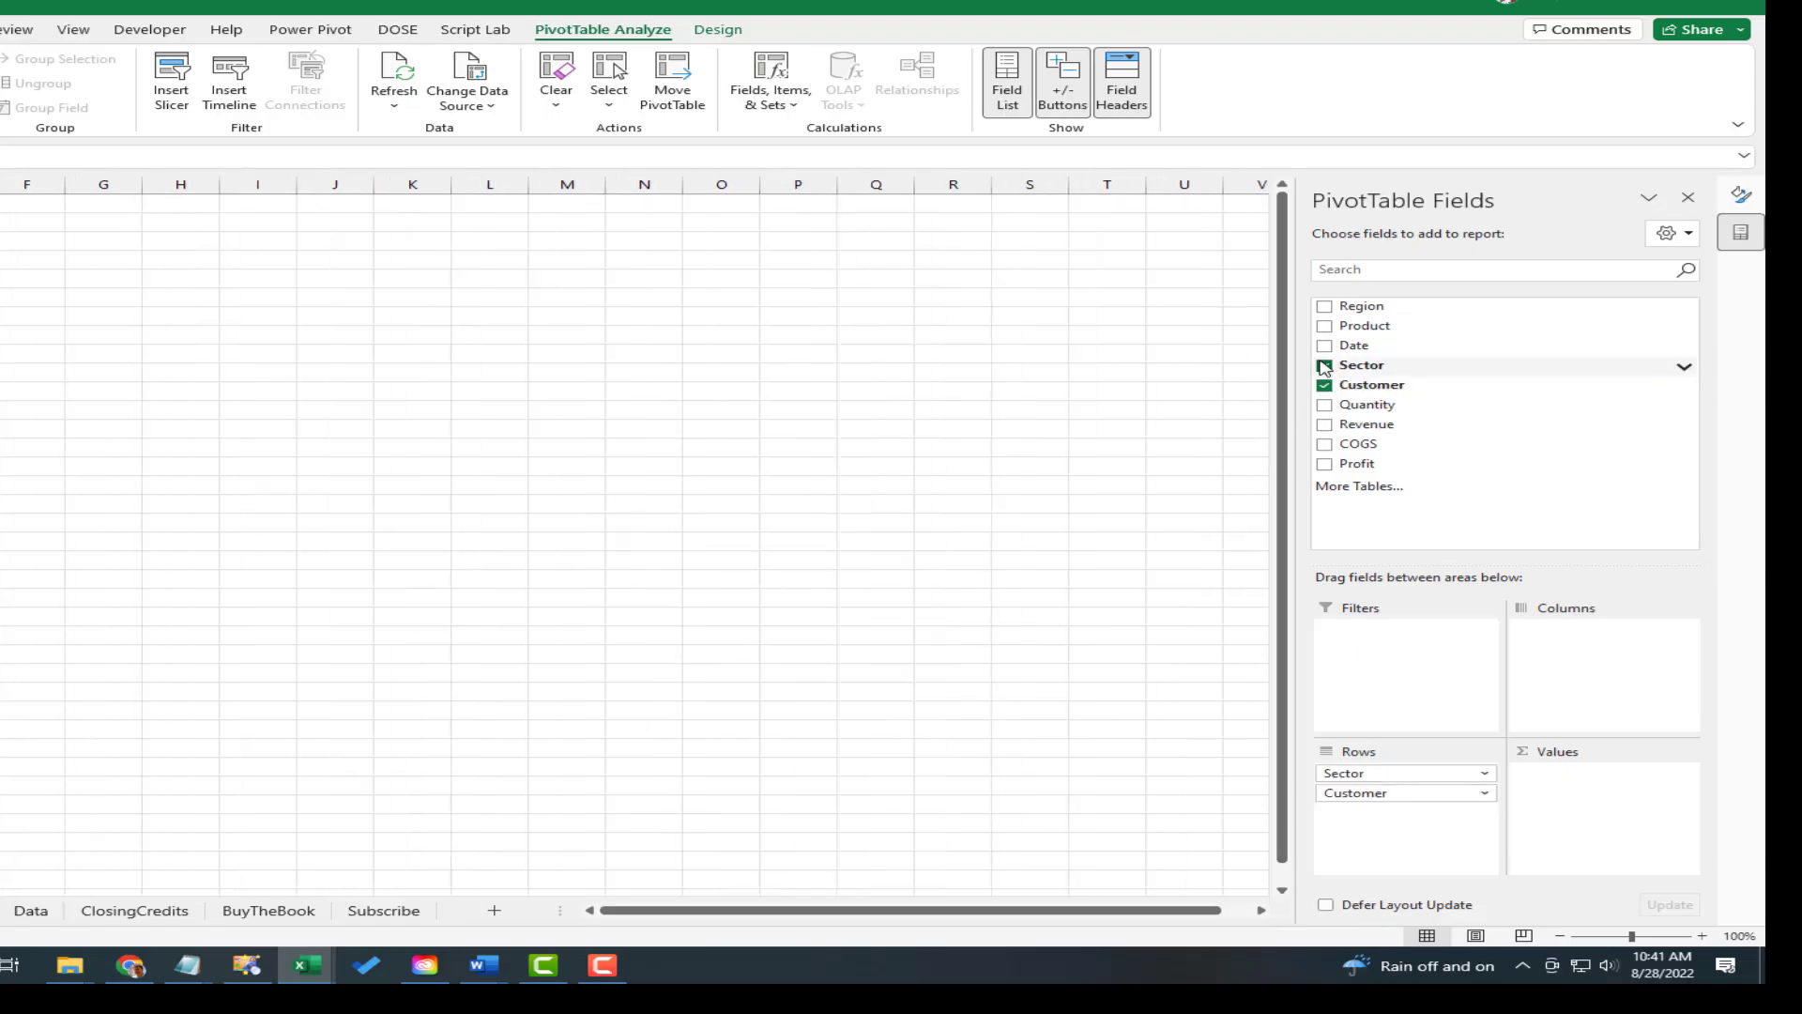
pyautogui.click(1324, 326)
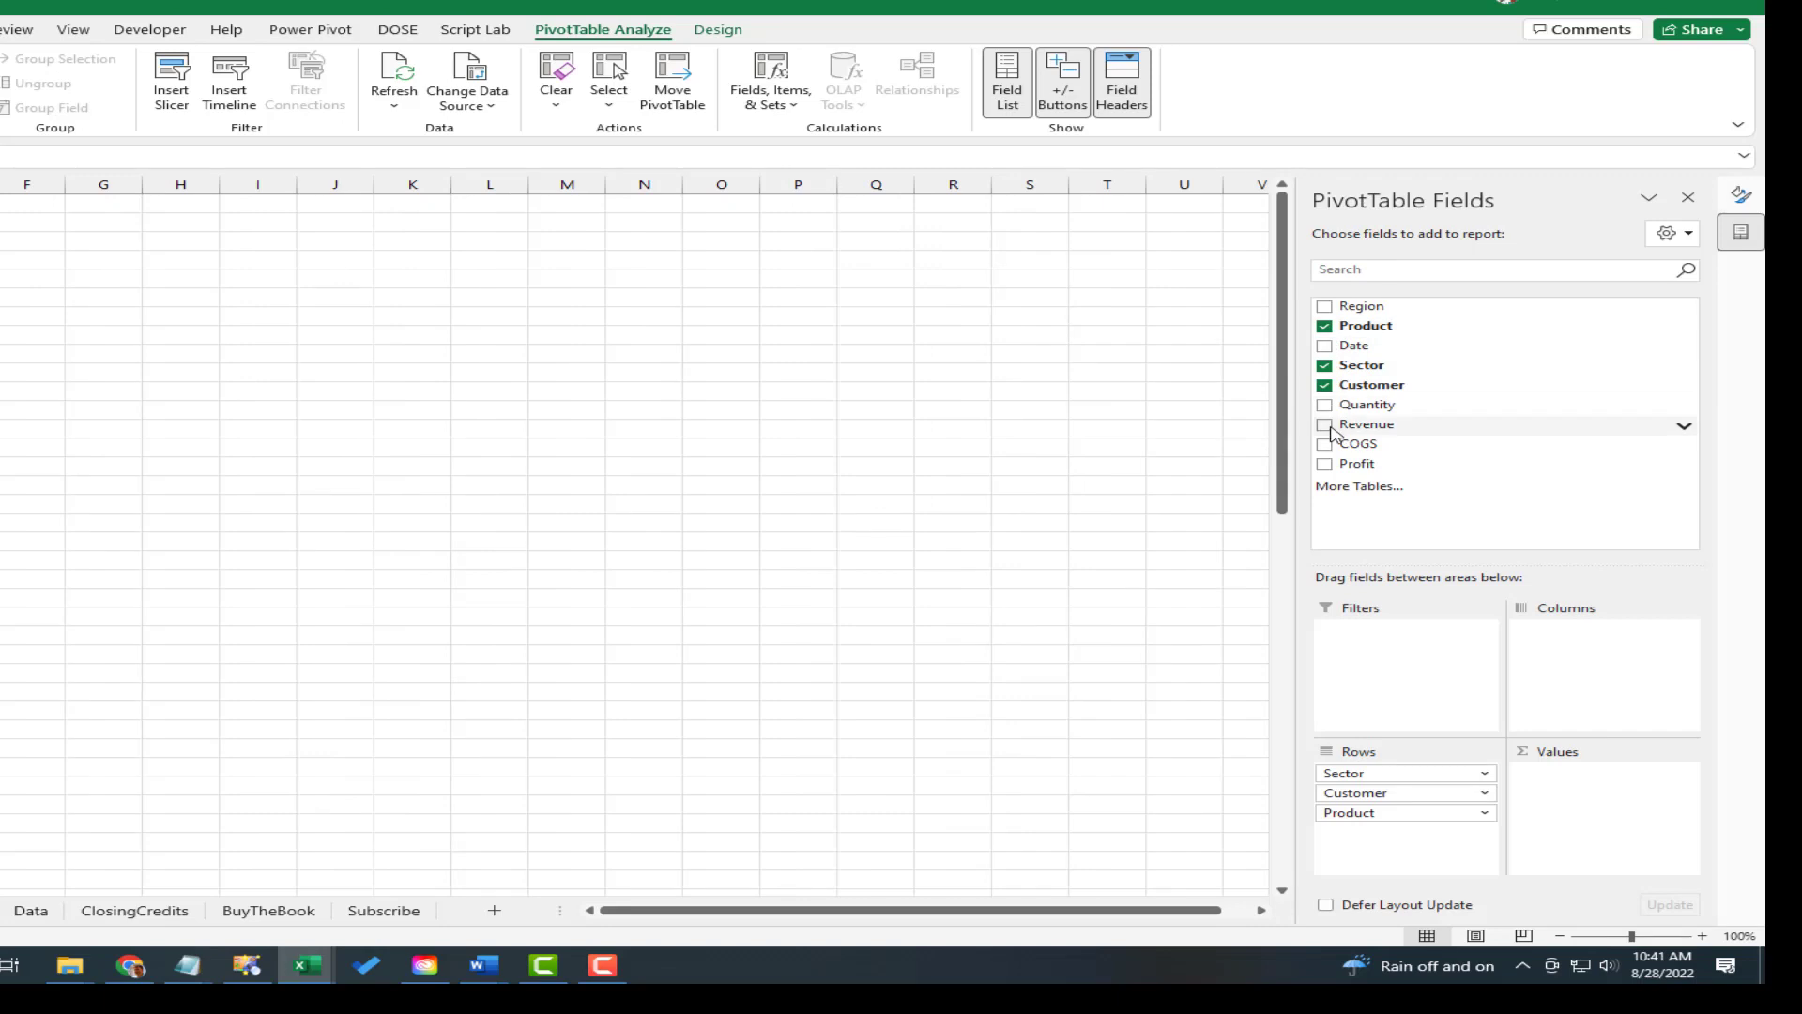
pyautogui.click(1324, 424)
pyautogui.click(1324, 445)
pyautogui.click(1325, 464)
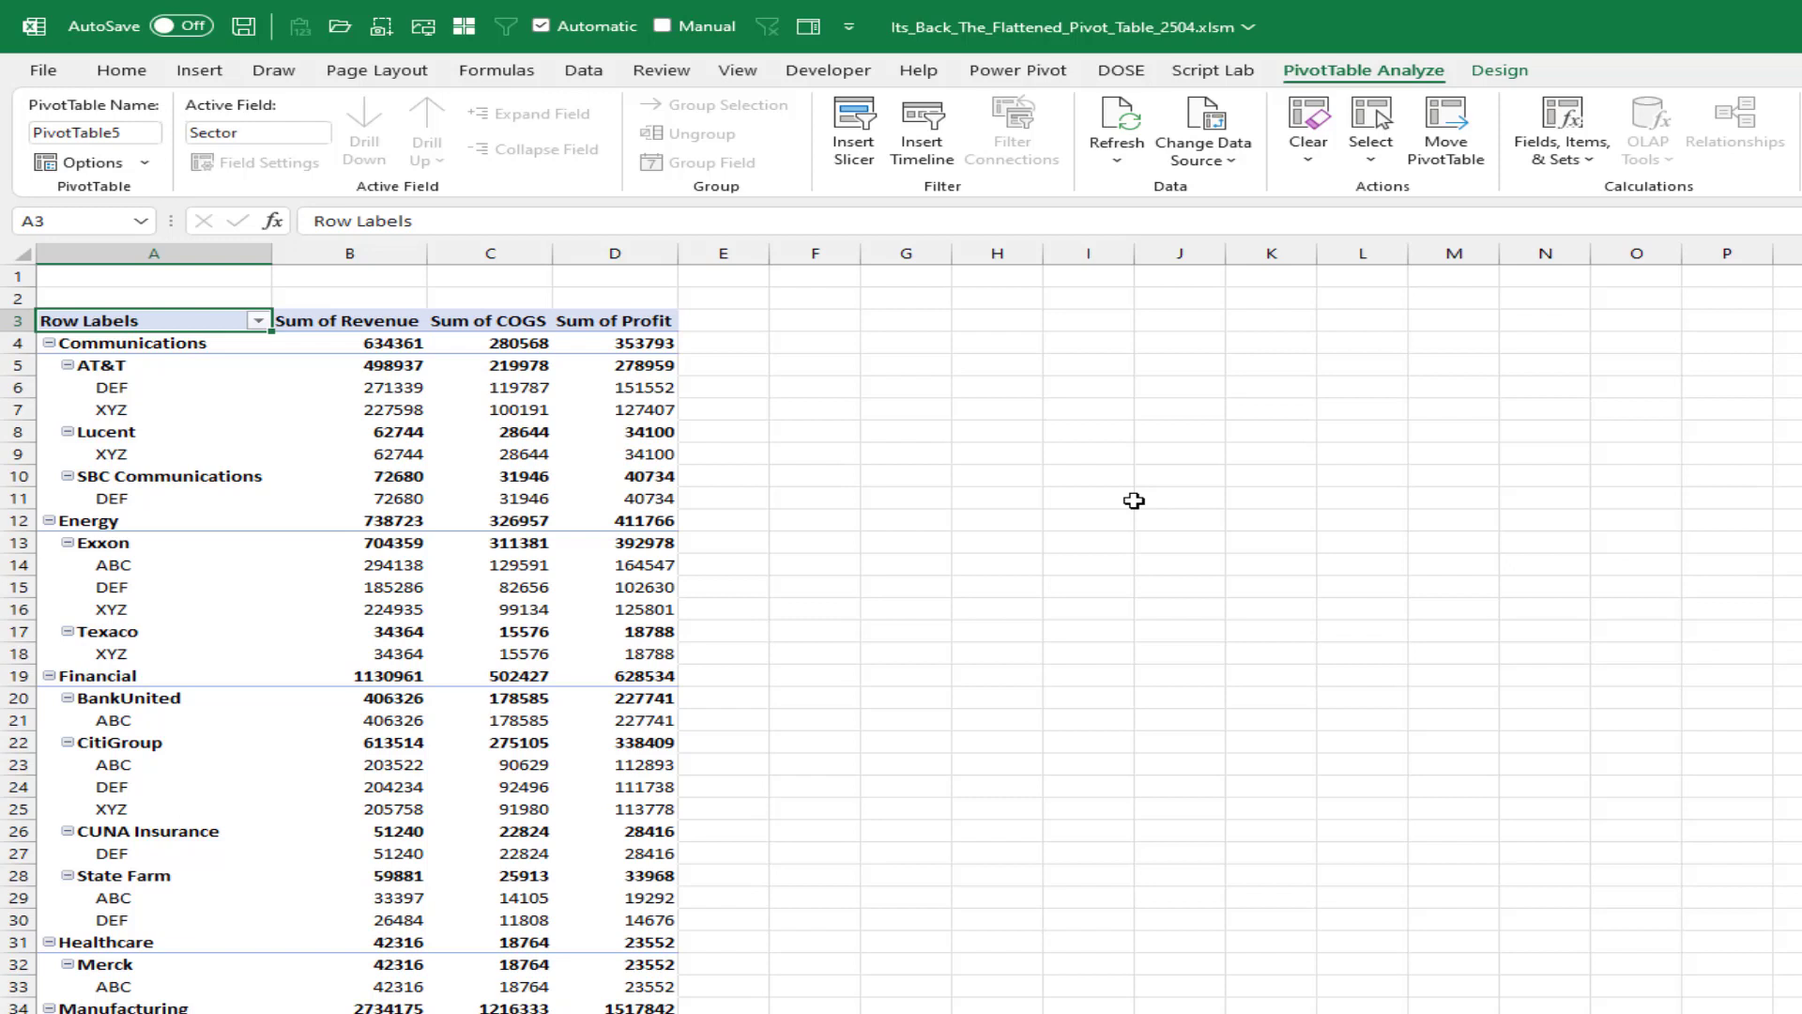
# Permanently delete the pivot table sheet.
pyautogui.rightClick(606, 1013)
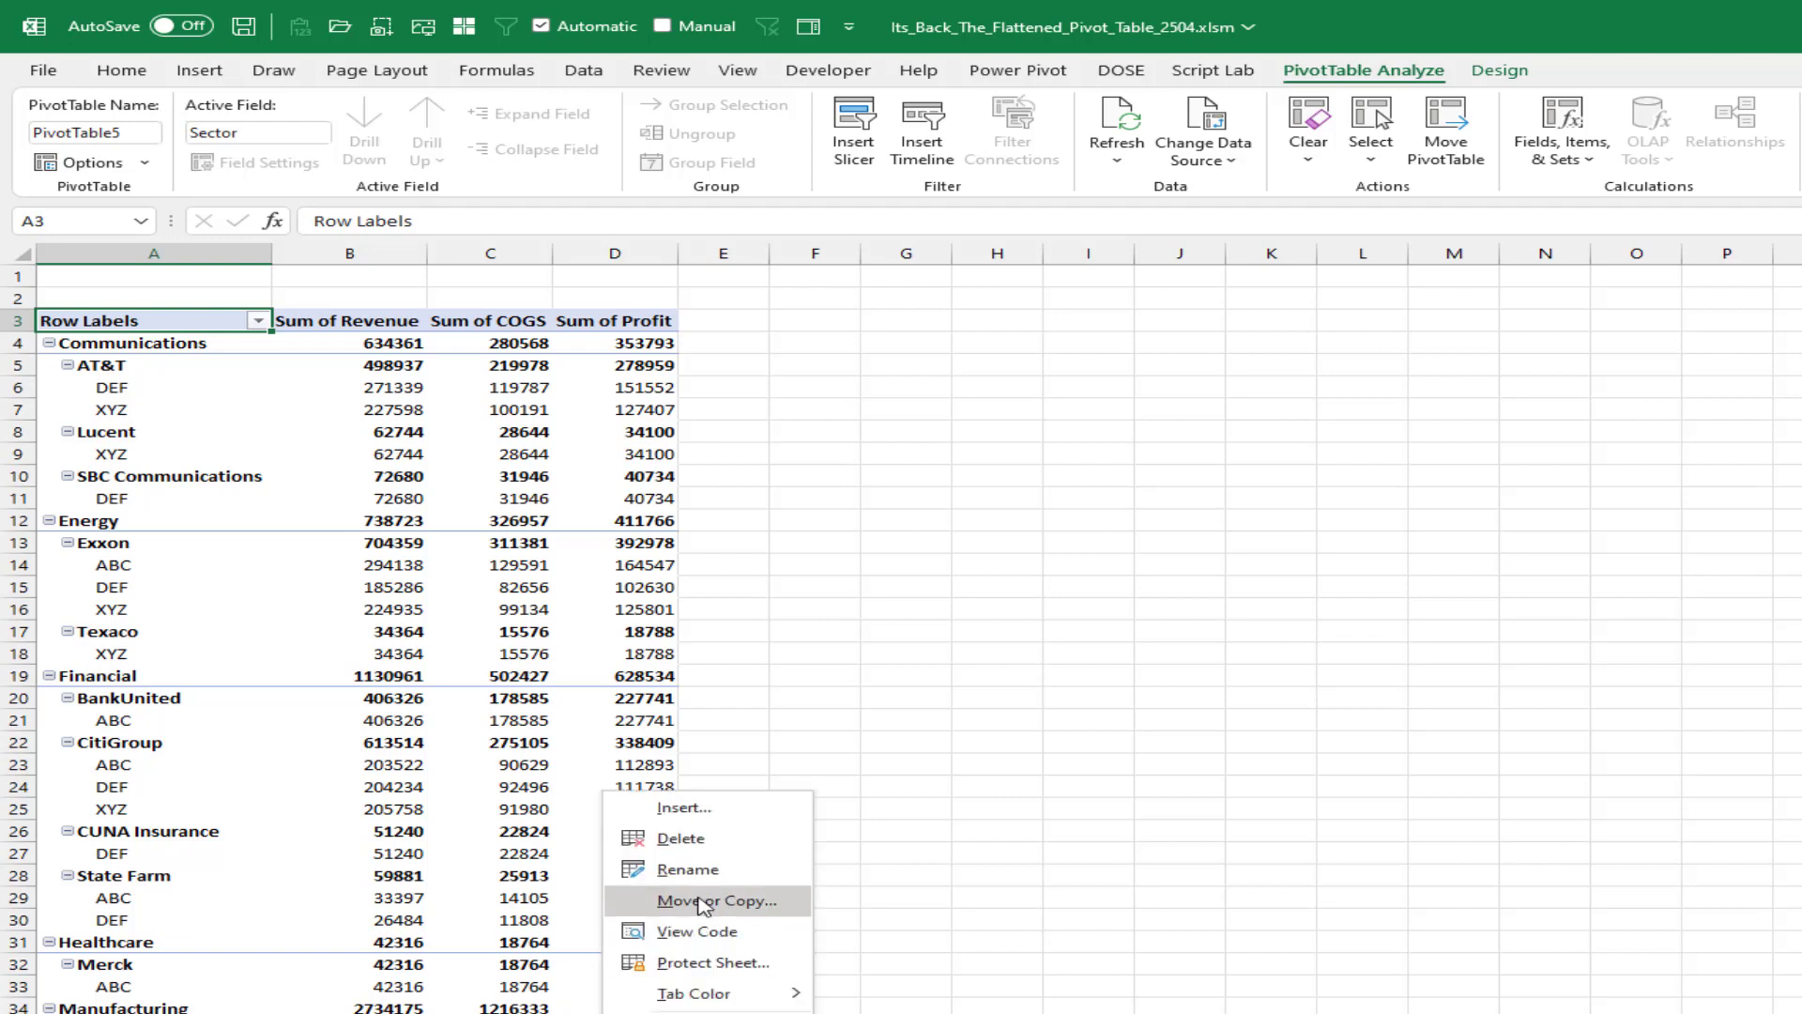
pyautogui.click(695, 843)
pyautogui.click(1314, 651)
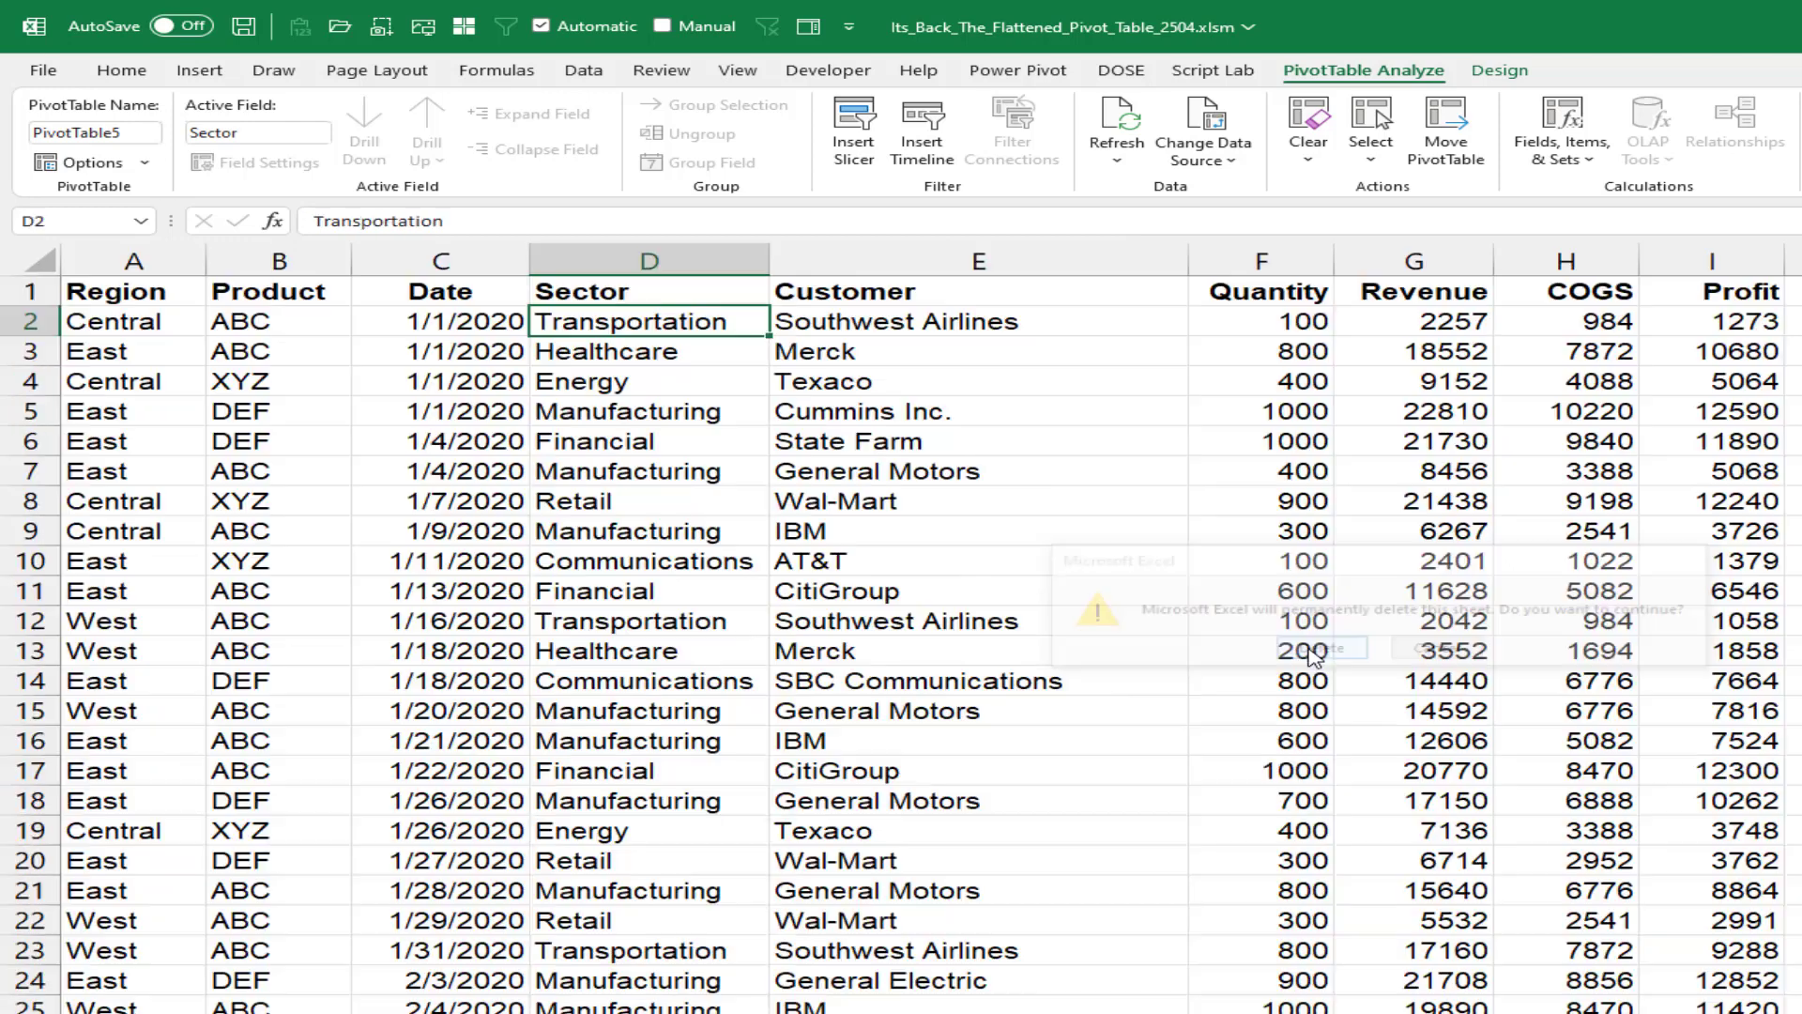
# Go to the Data category of Excel Options.
pyautogui.click(43, 72)
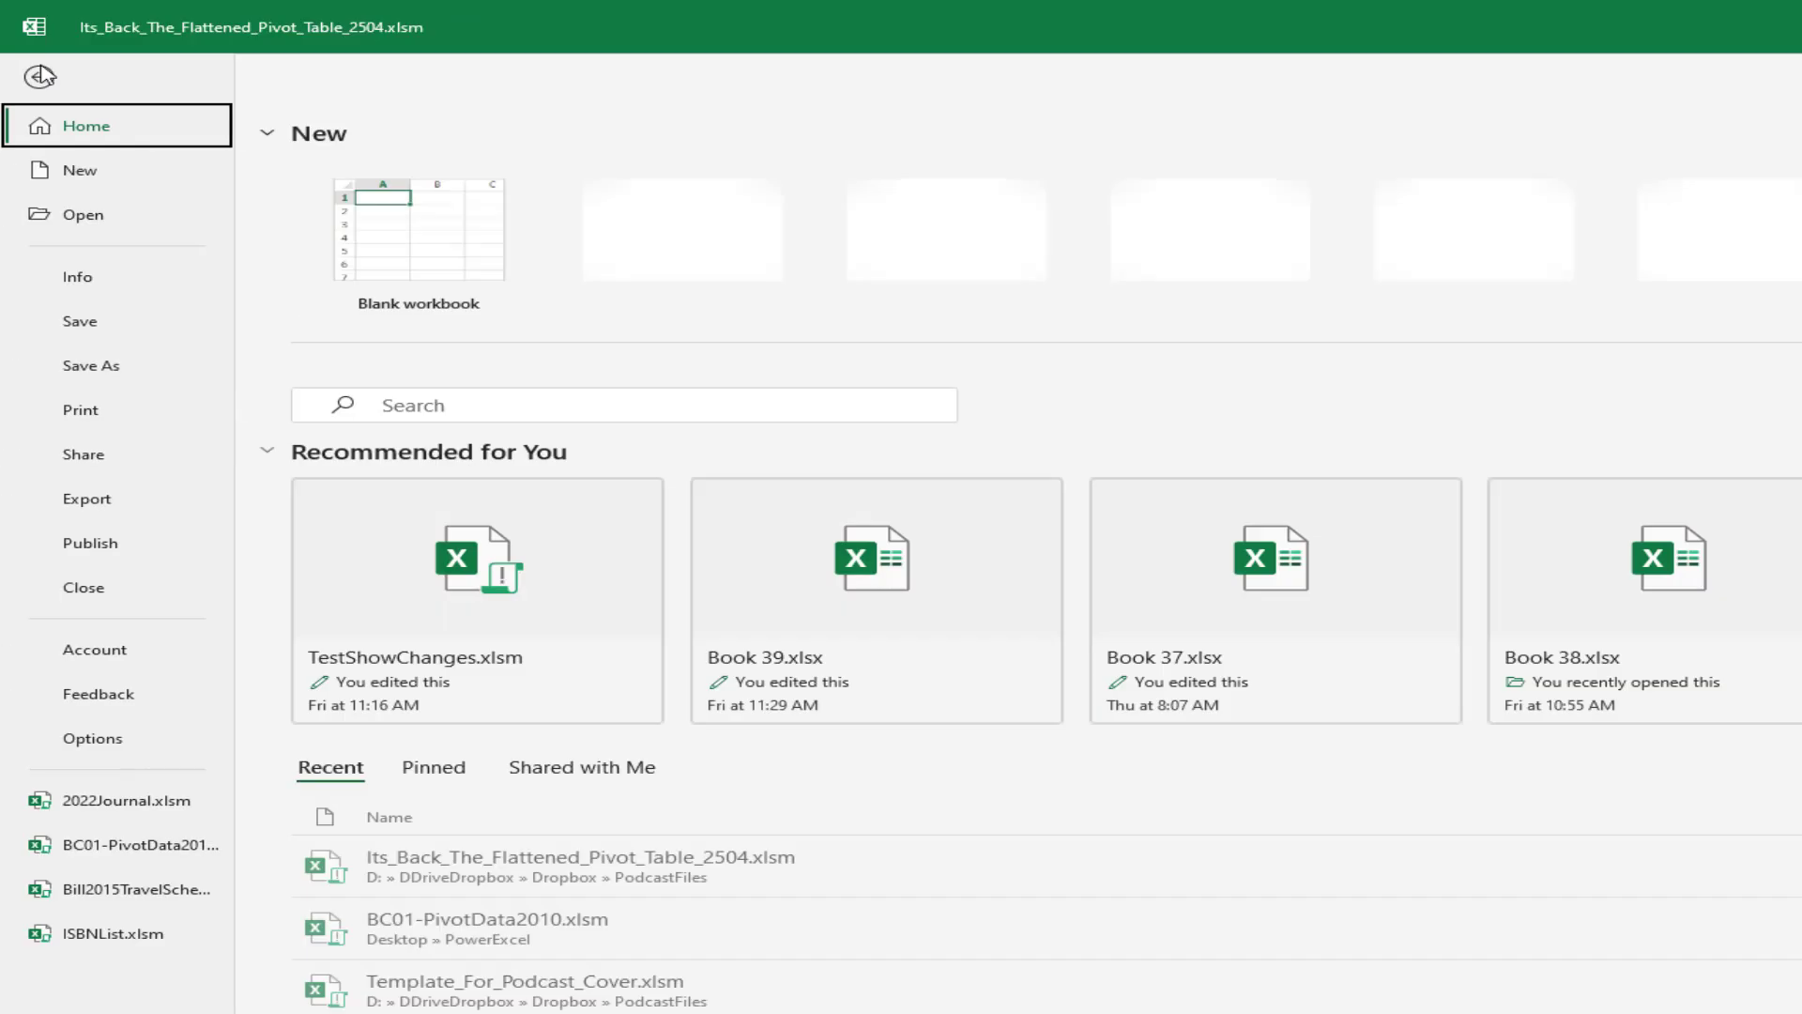
pyautogui.click(94, 740)
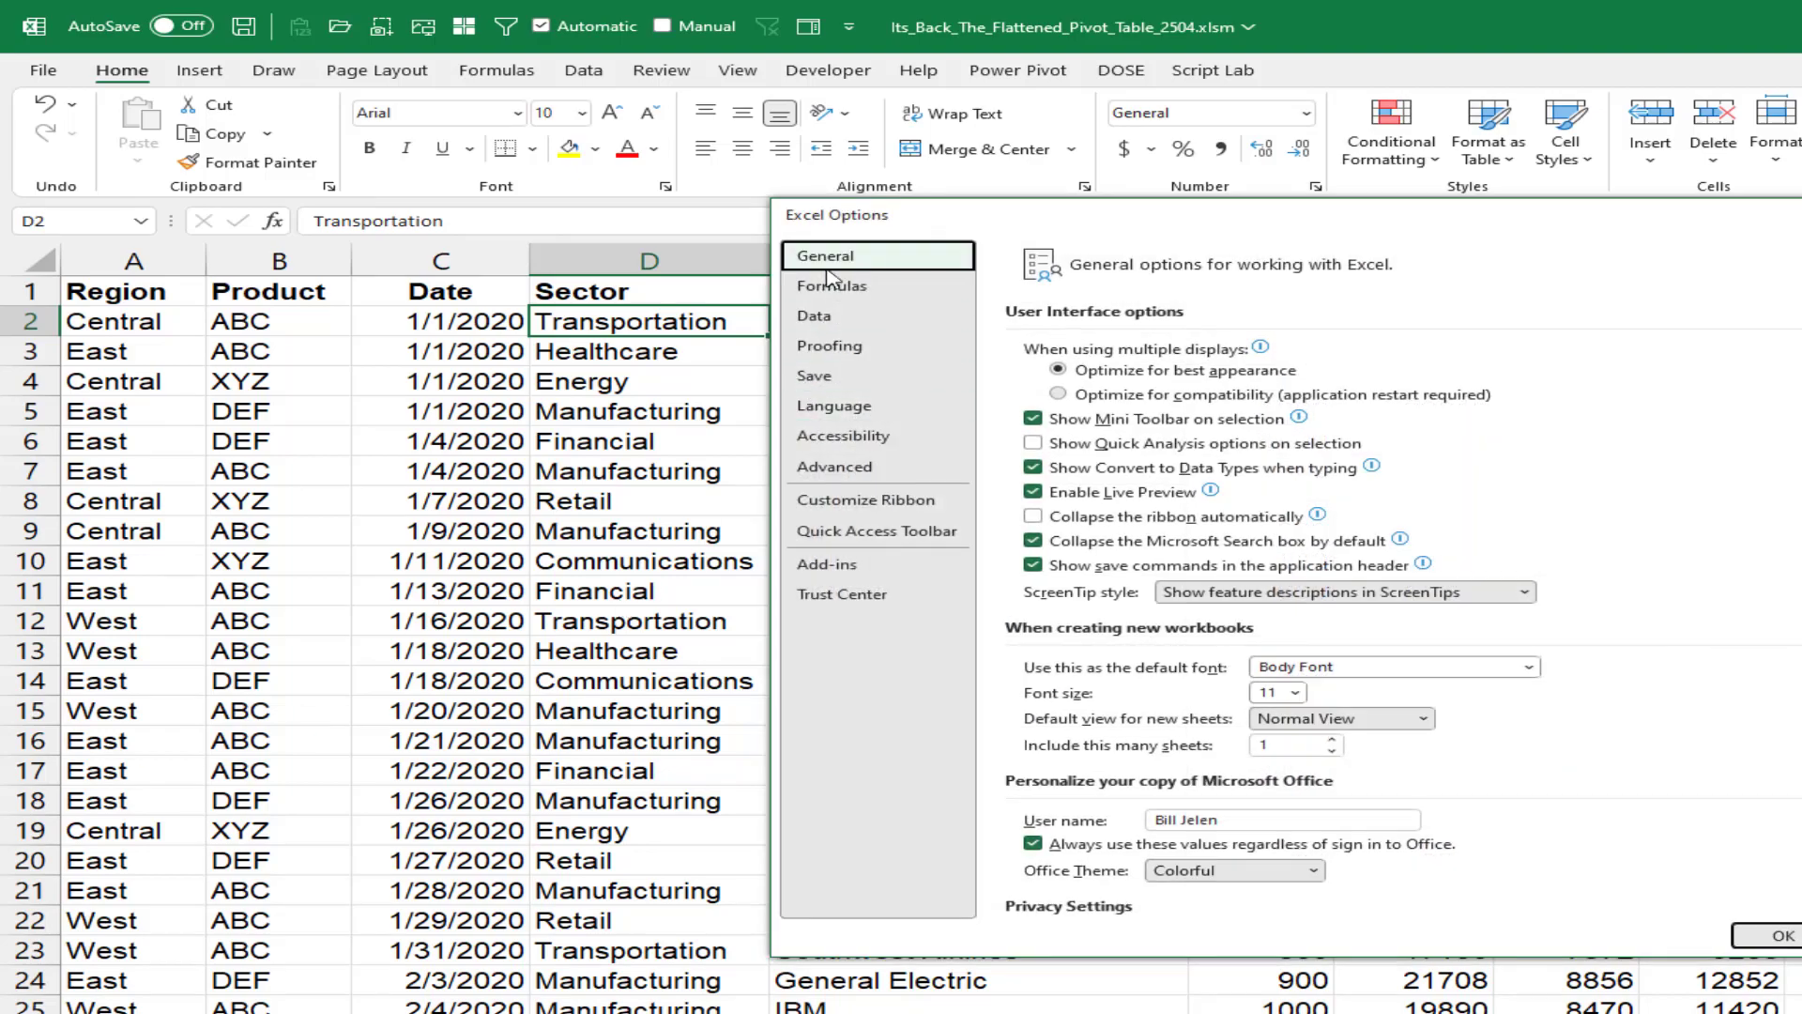
pyautogui.click(822, 316)
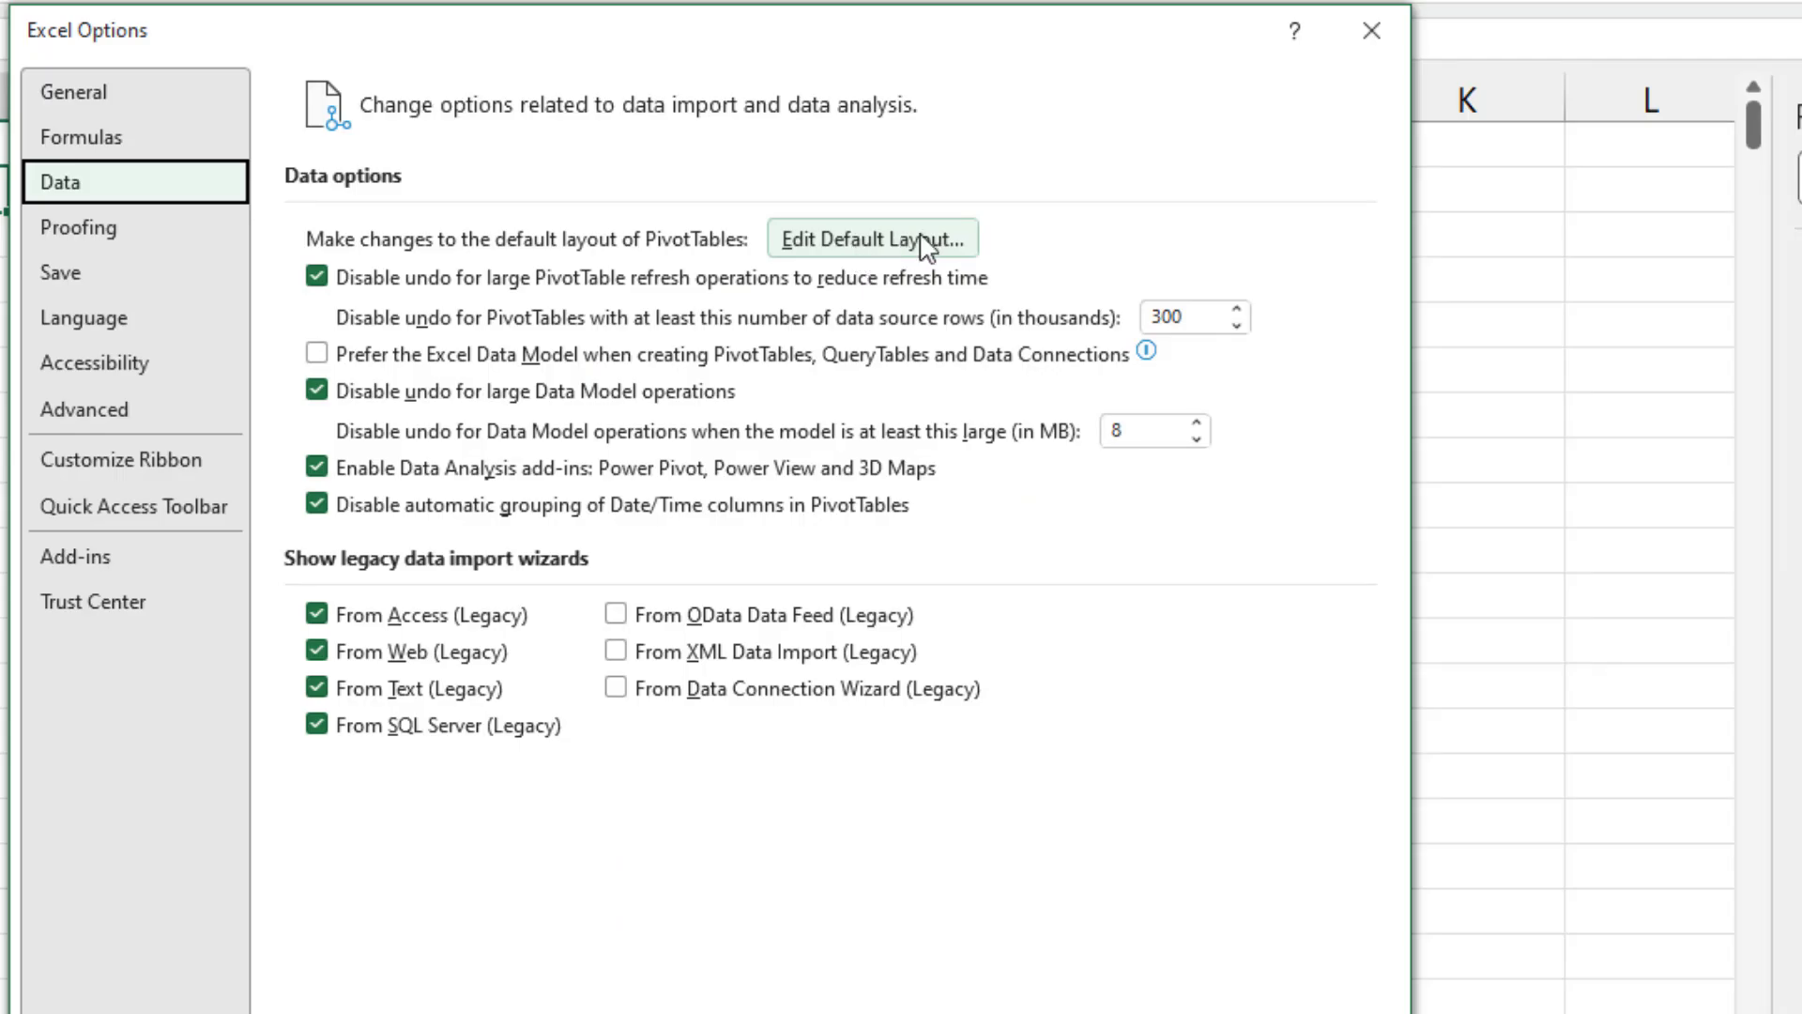
# Set the default layout to Tabular Form, repeated item labels, no subtotals, grand totals off.
pyautogui.click(920, 246)
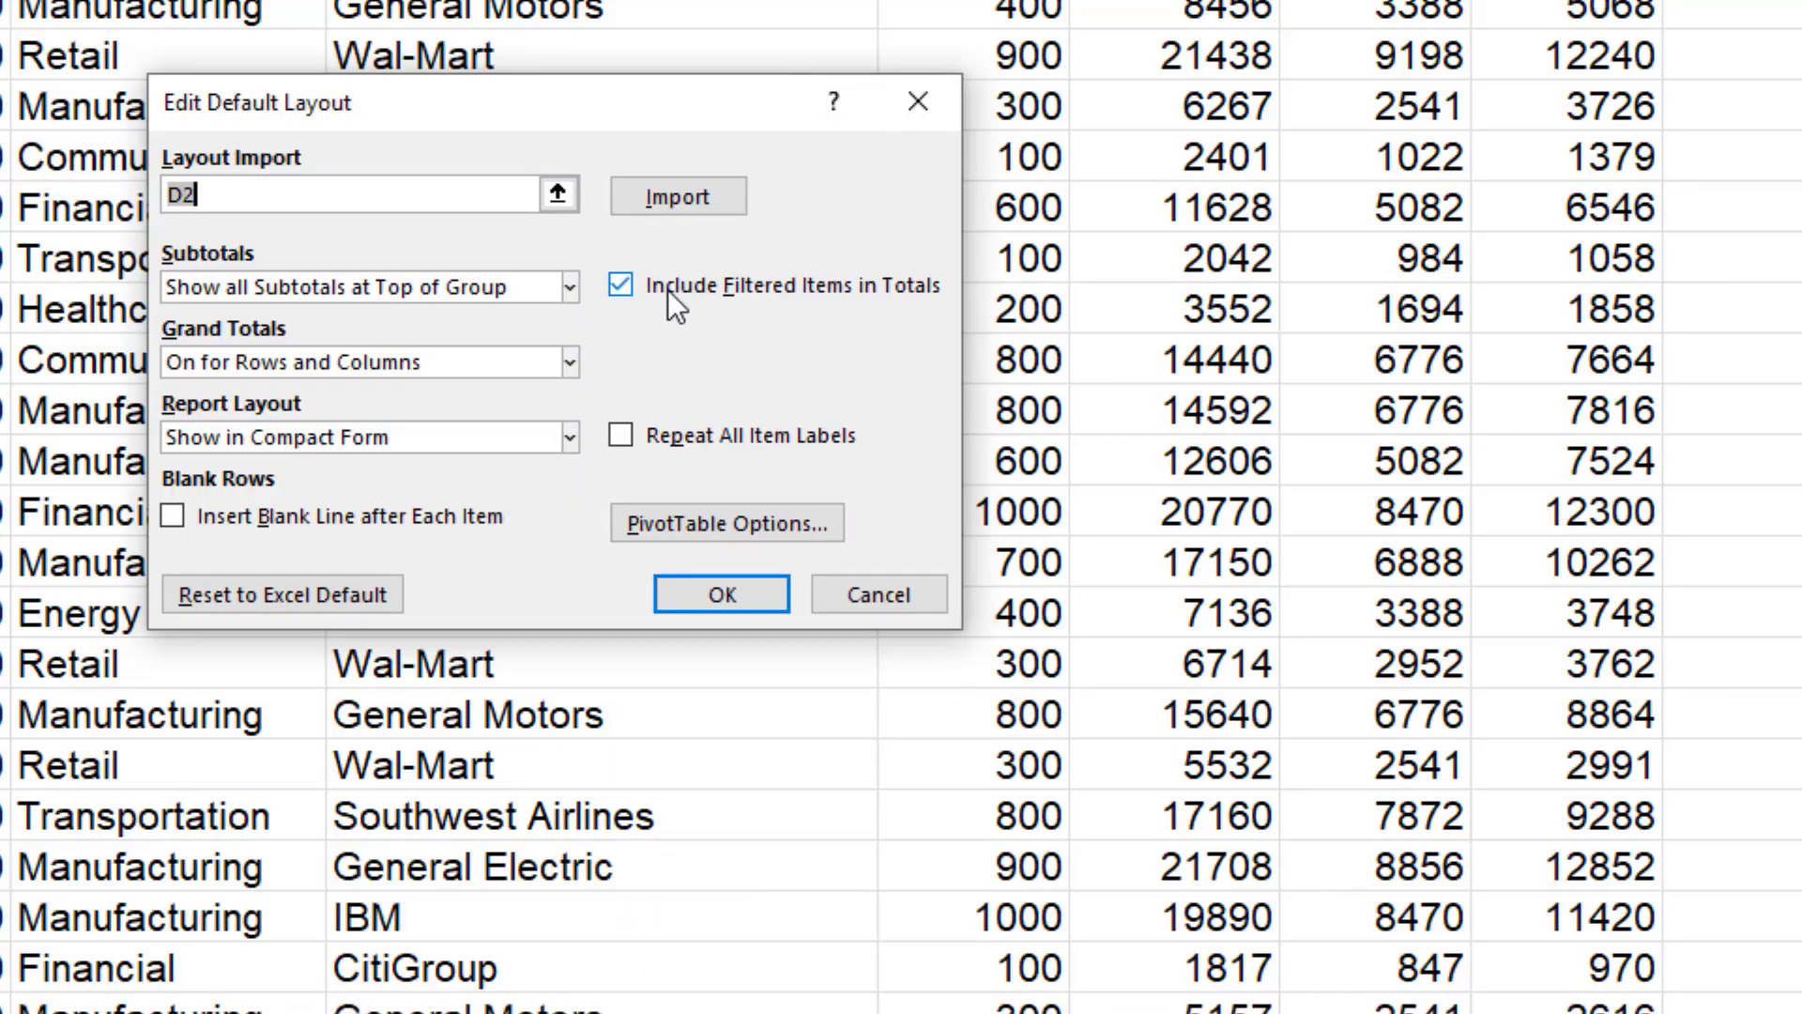
pyautogui.click(570, 439)
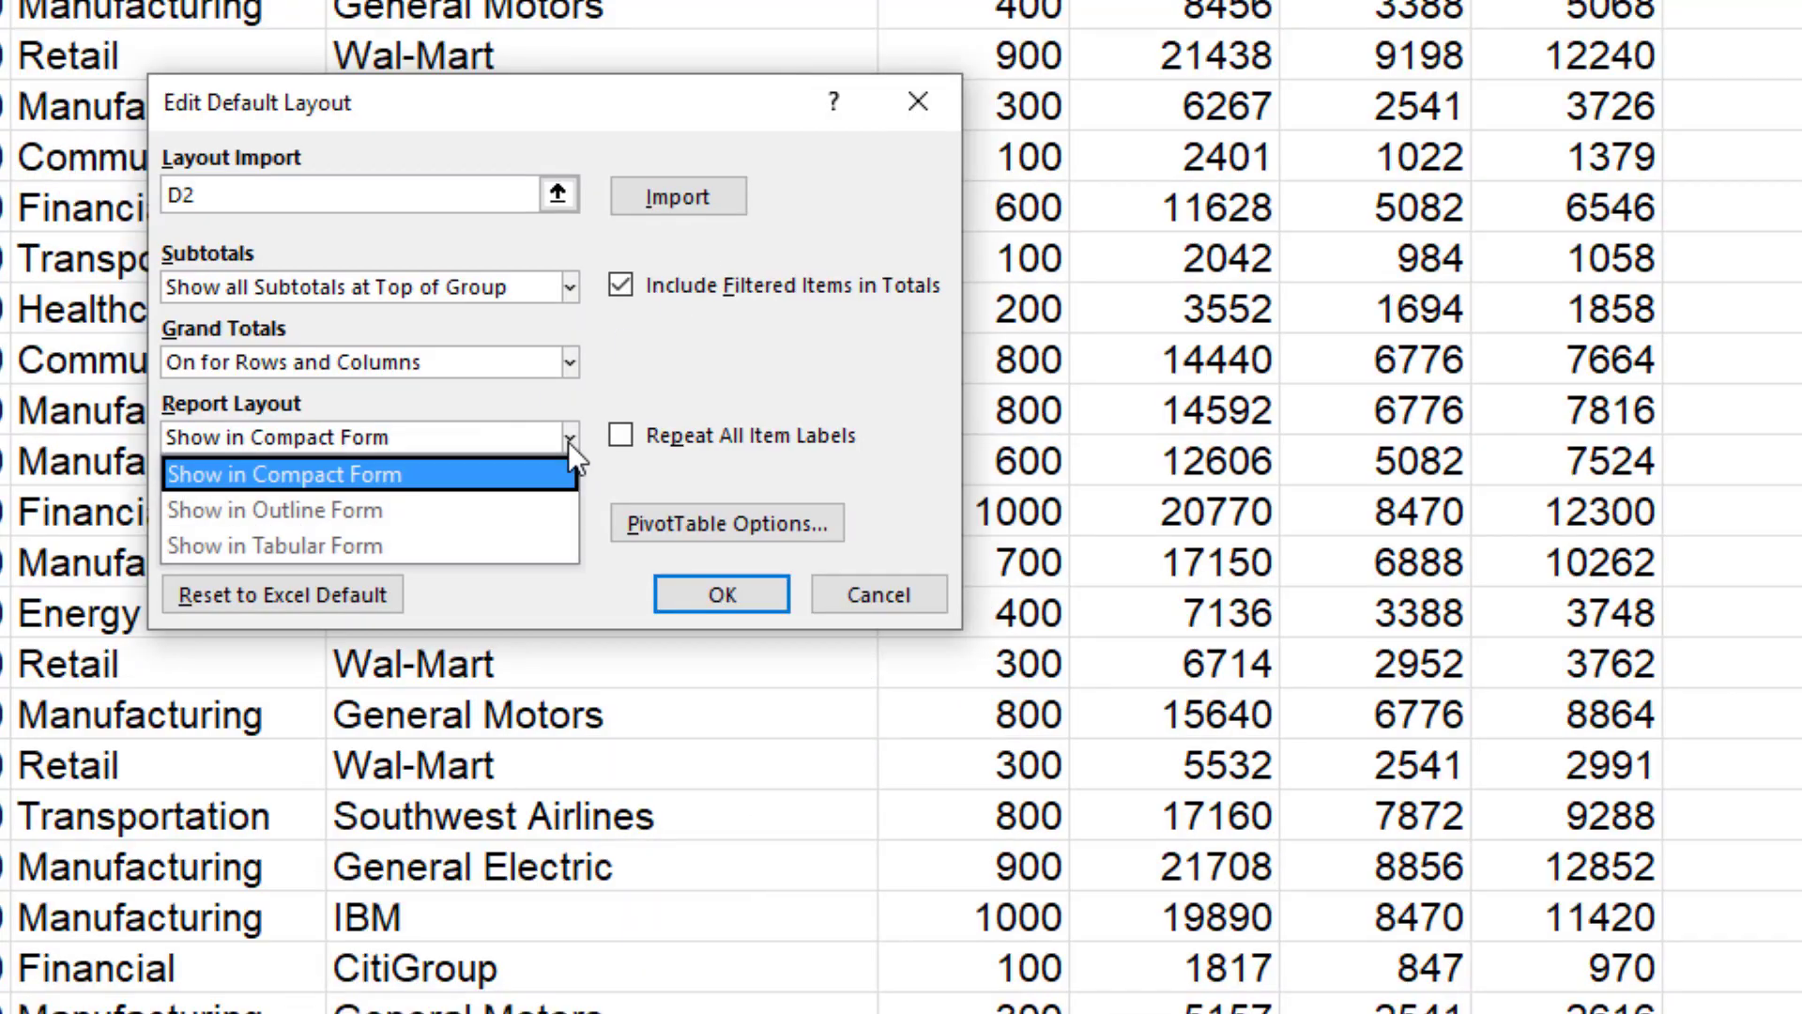
pyautogui.click(341, 544)
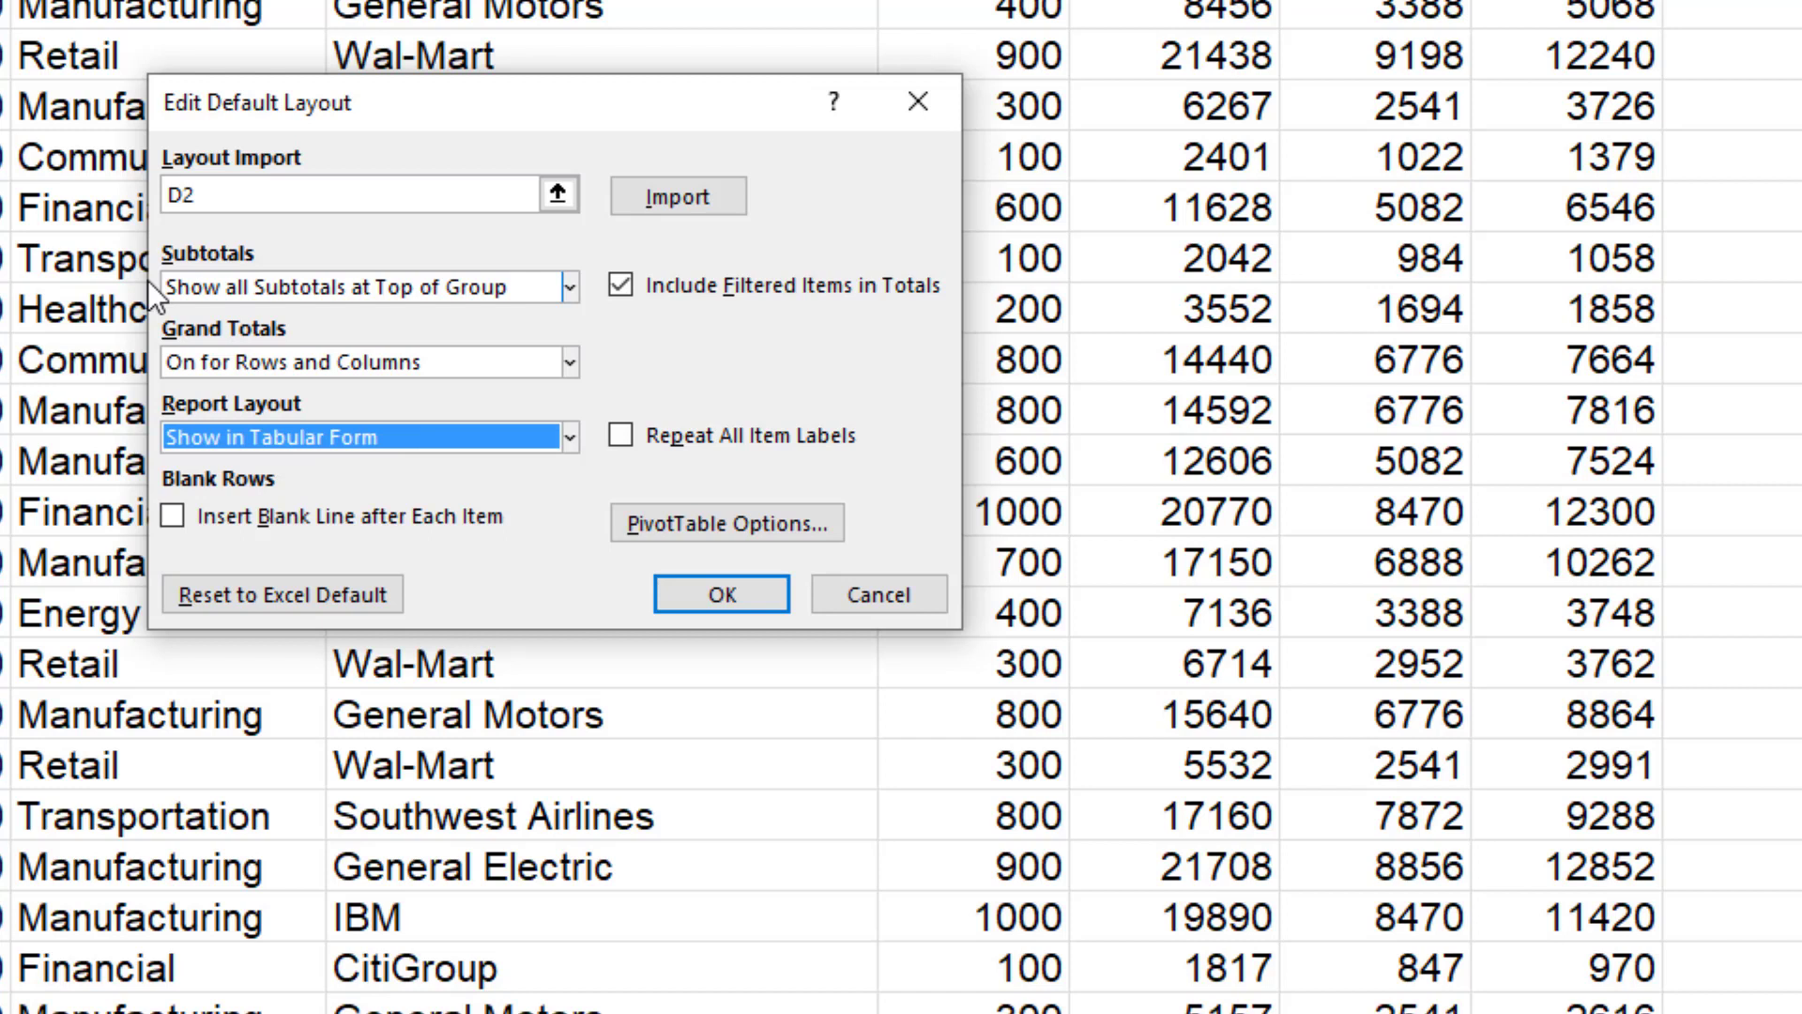
pyautogui.click(571, 287)
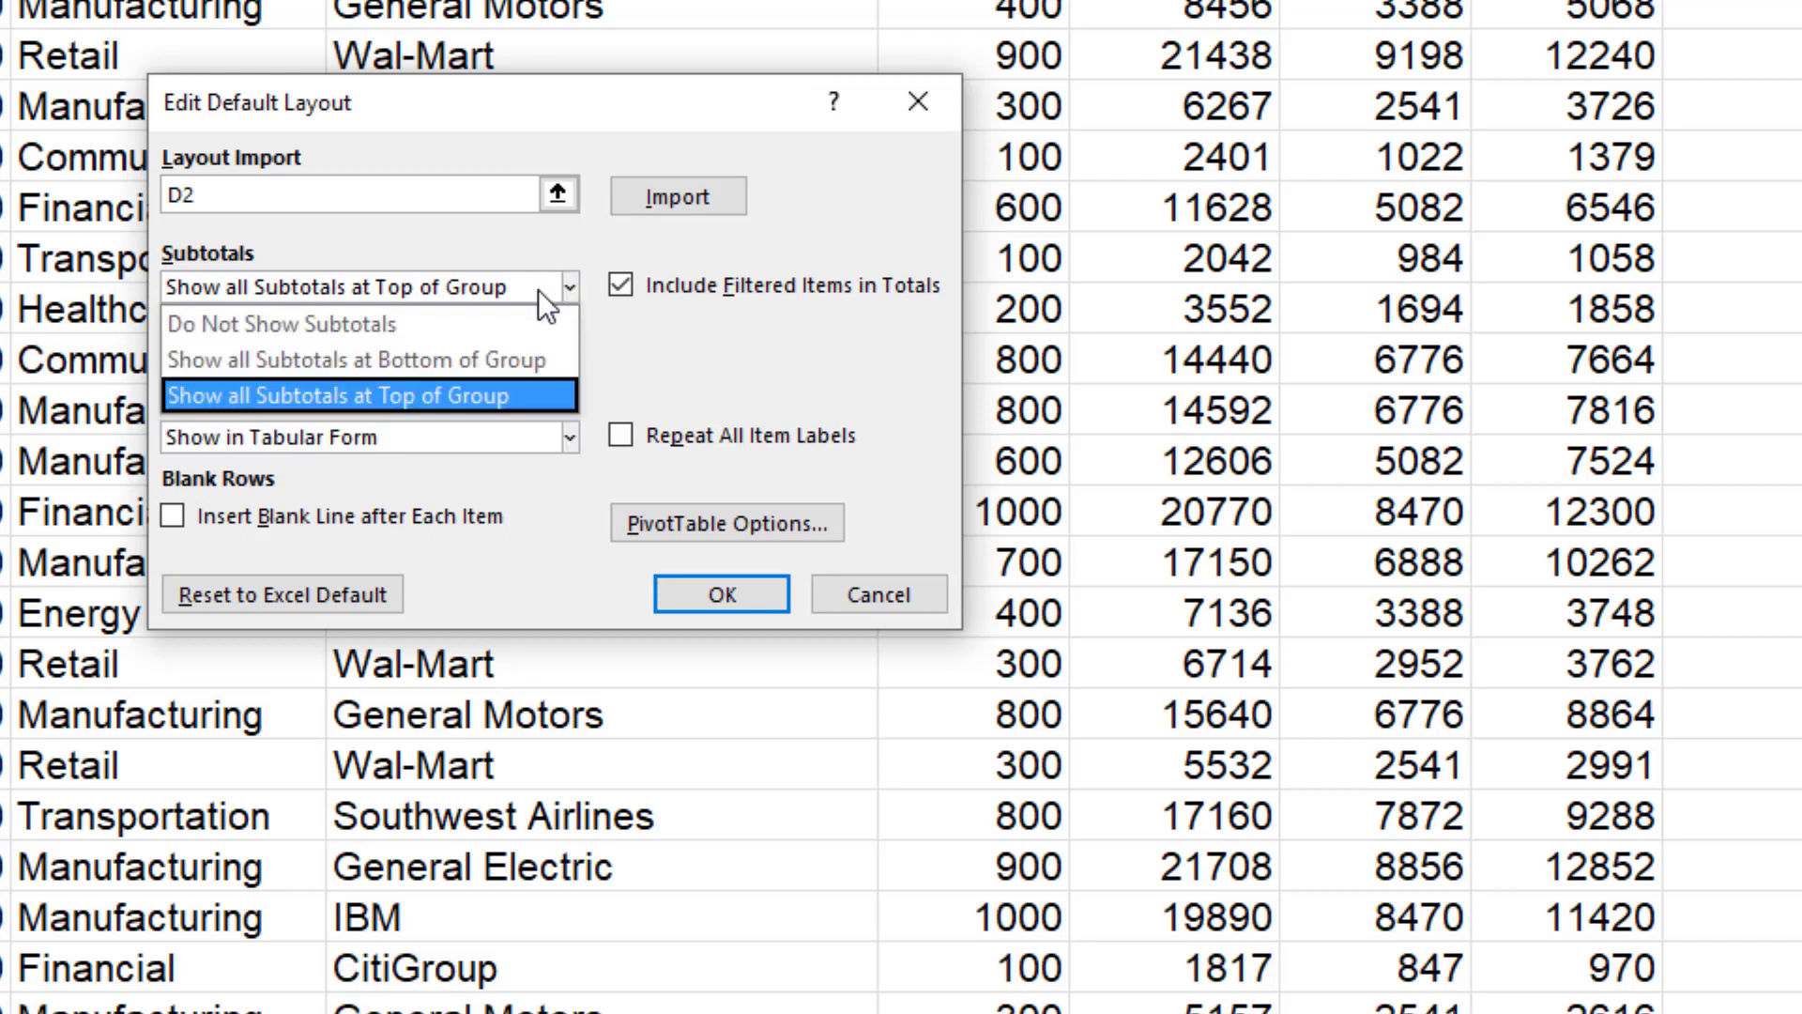
pyautogui.click(330, 325)
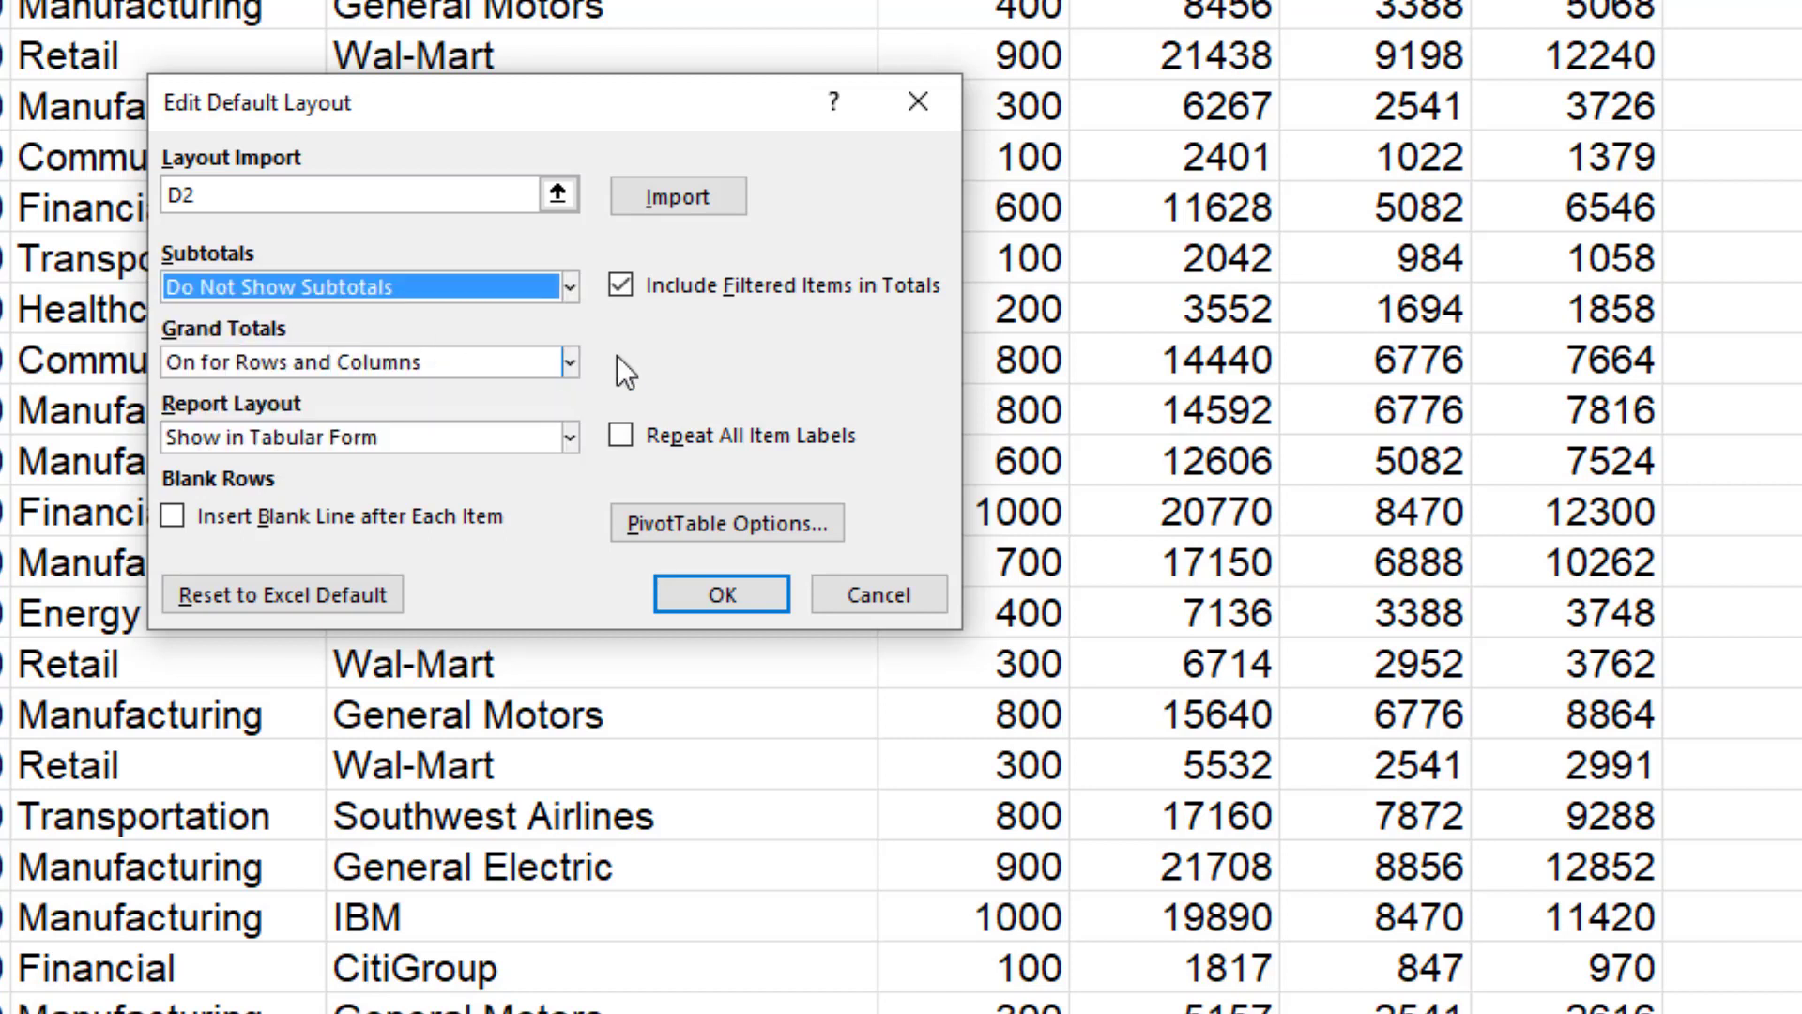
pyautogui.click(622, 431)
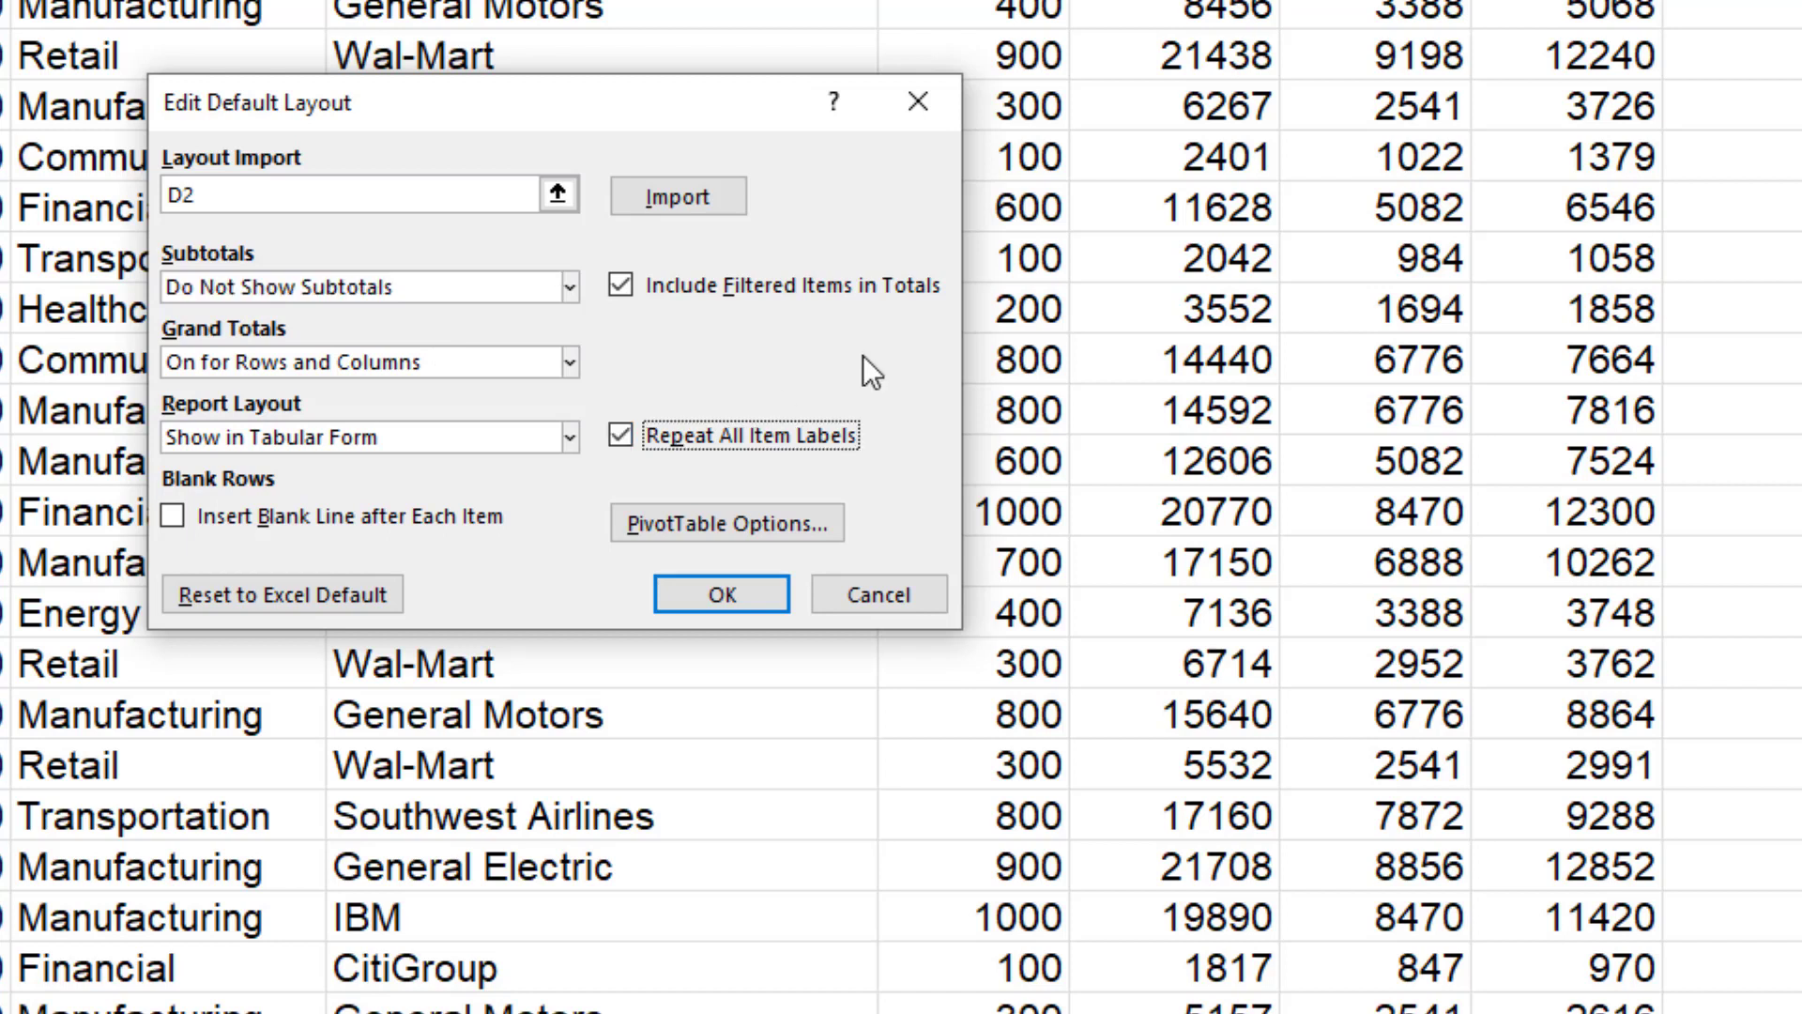
pyautogui.click(571, 362)
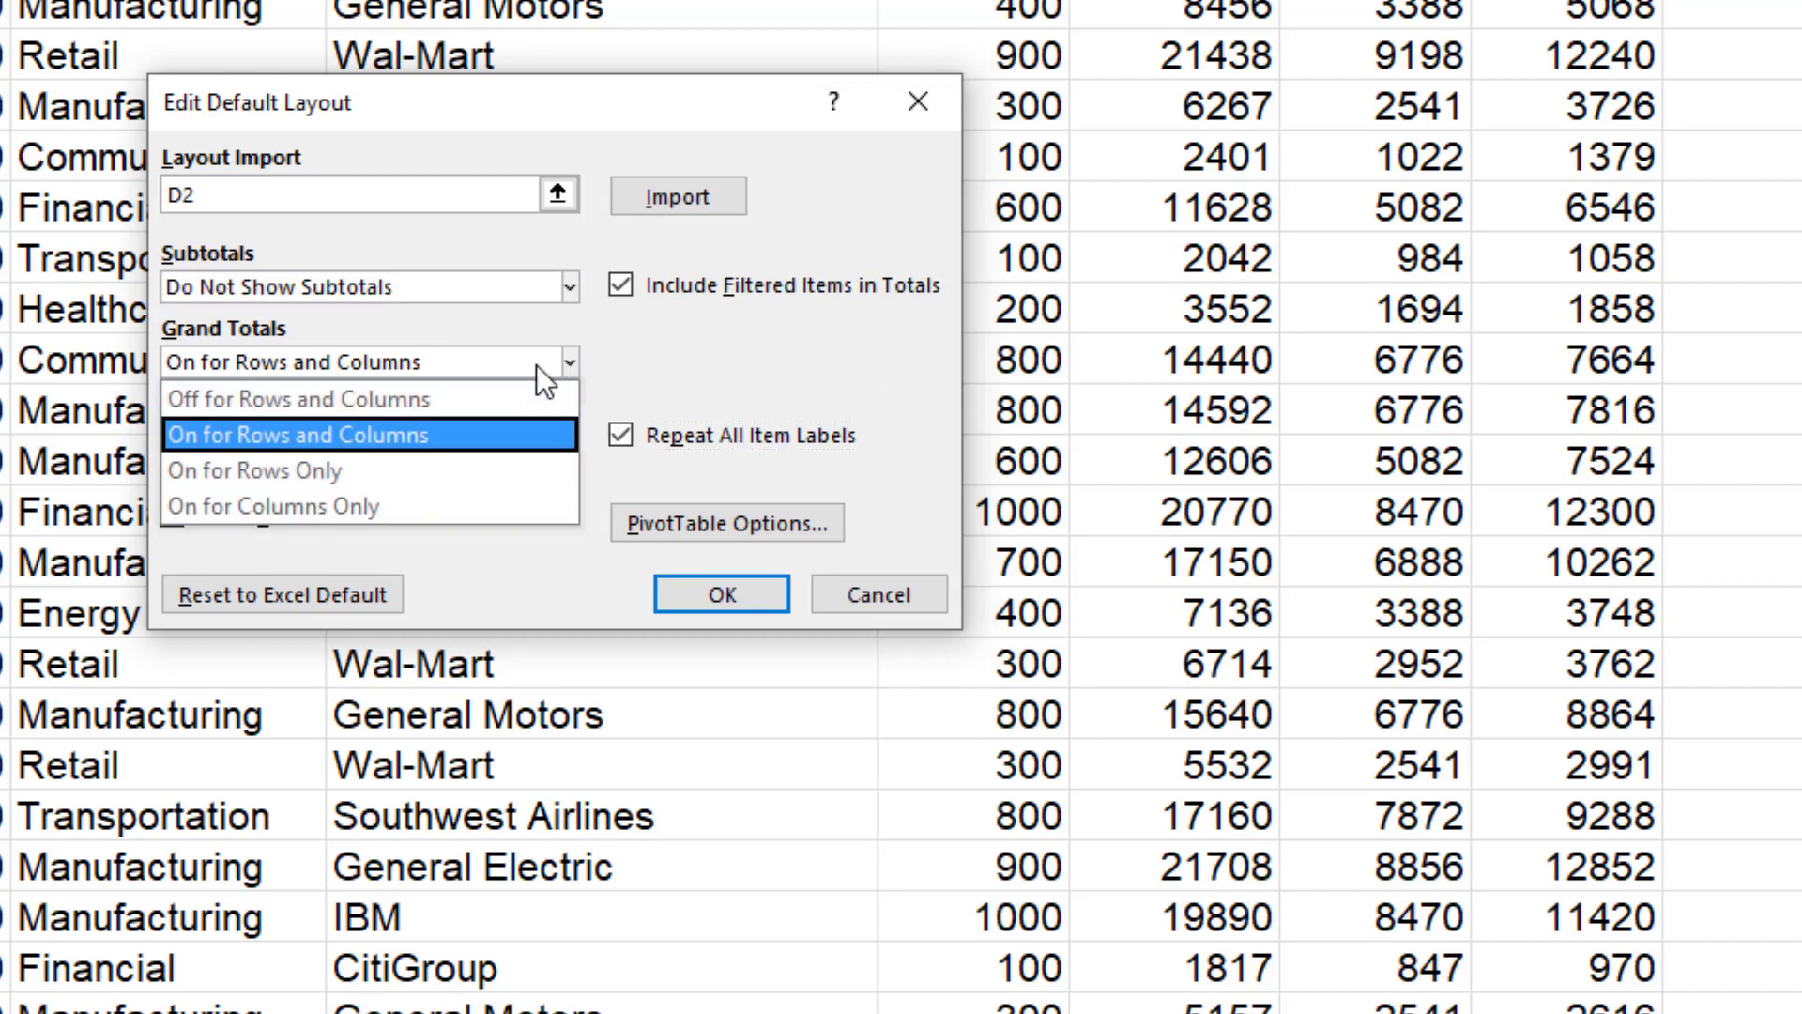
pyautogui.click(329, 399)
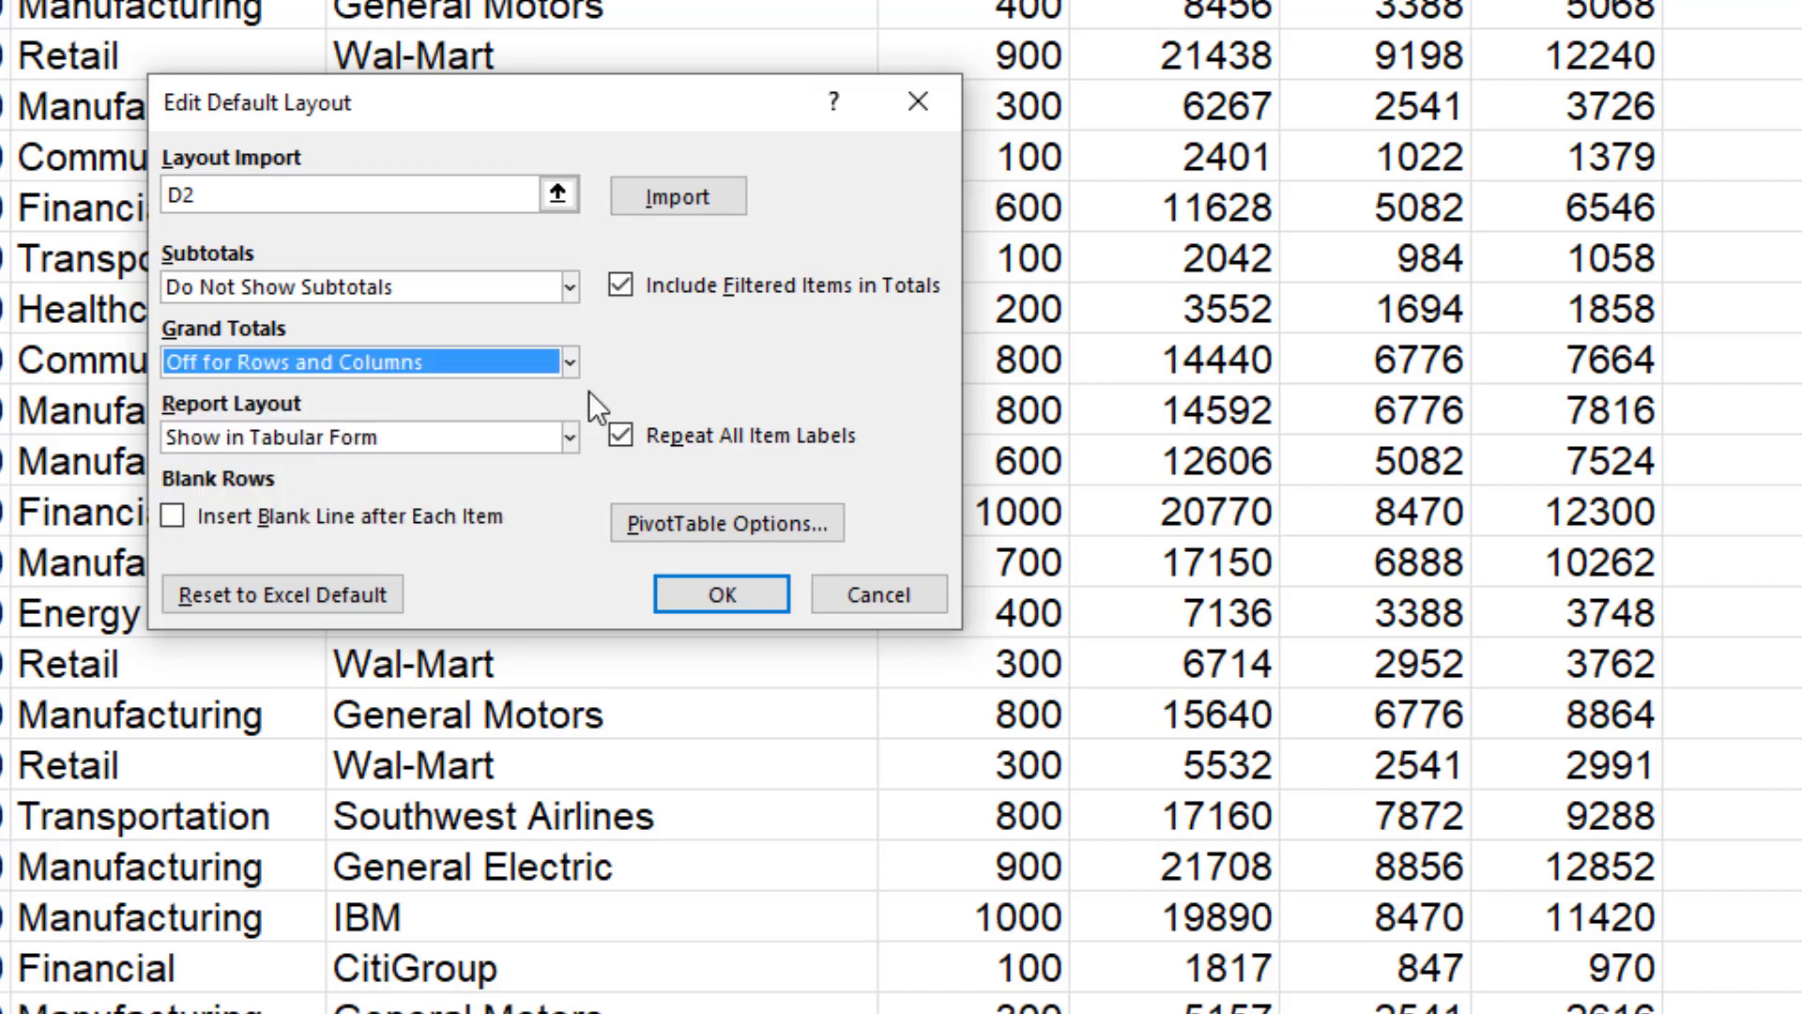
pyautogui.click(710, 586)
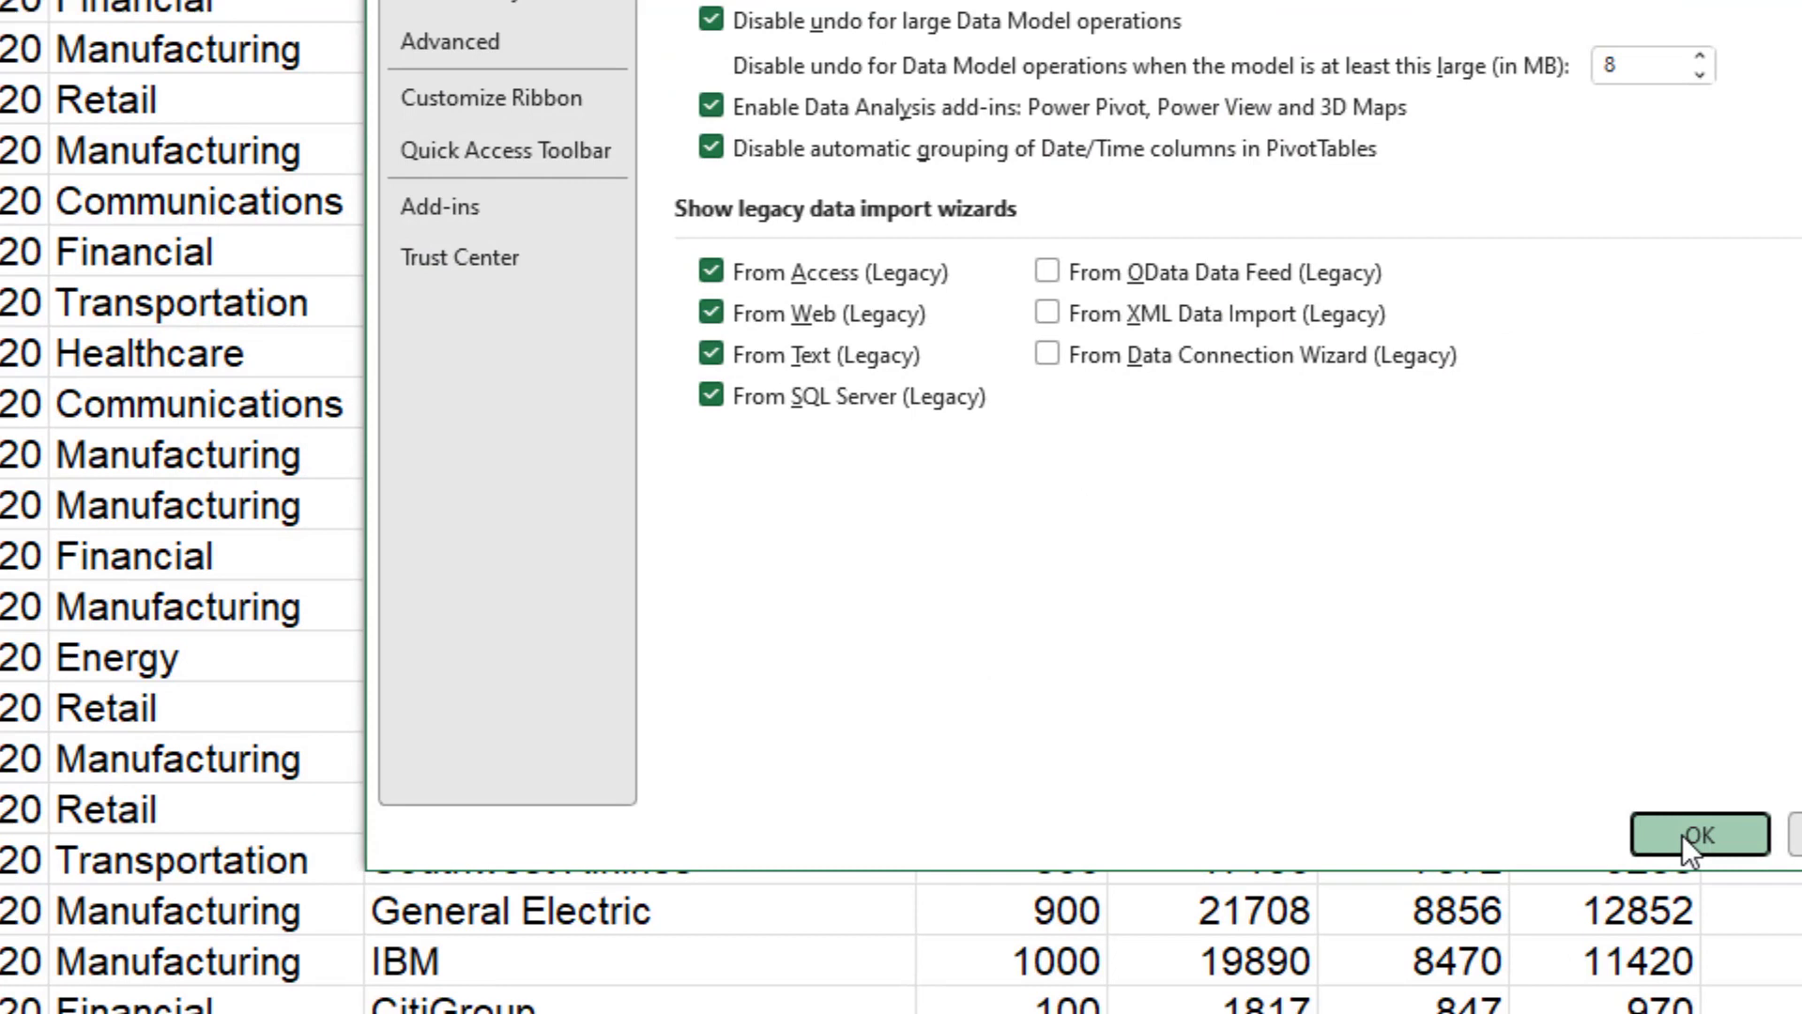
# Apply the new options and insert a PivotTable on a new worksheet.
pyautogui.click(1638, 790)
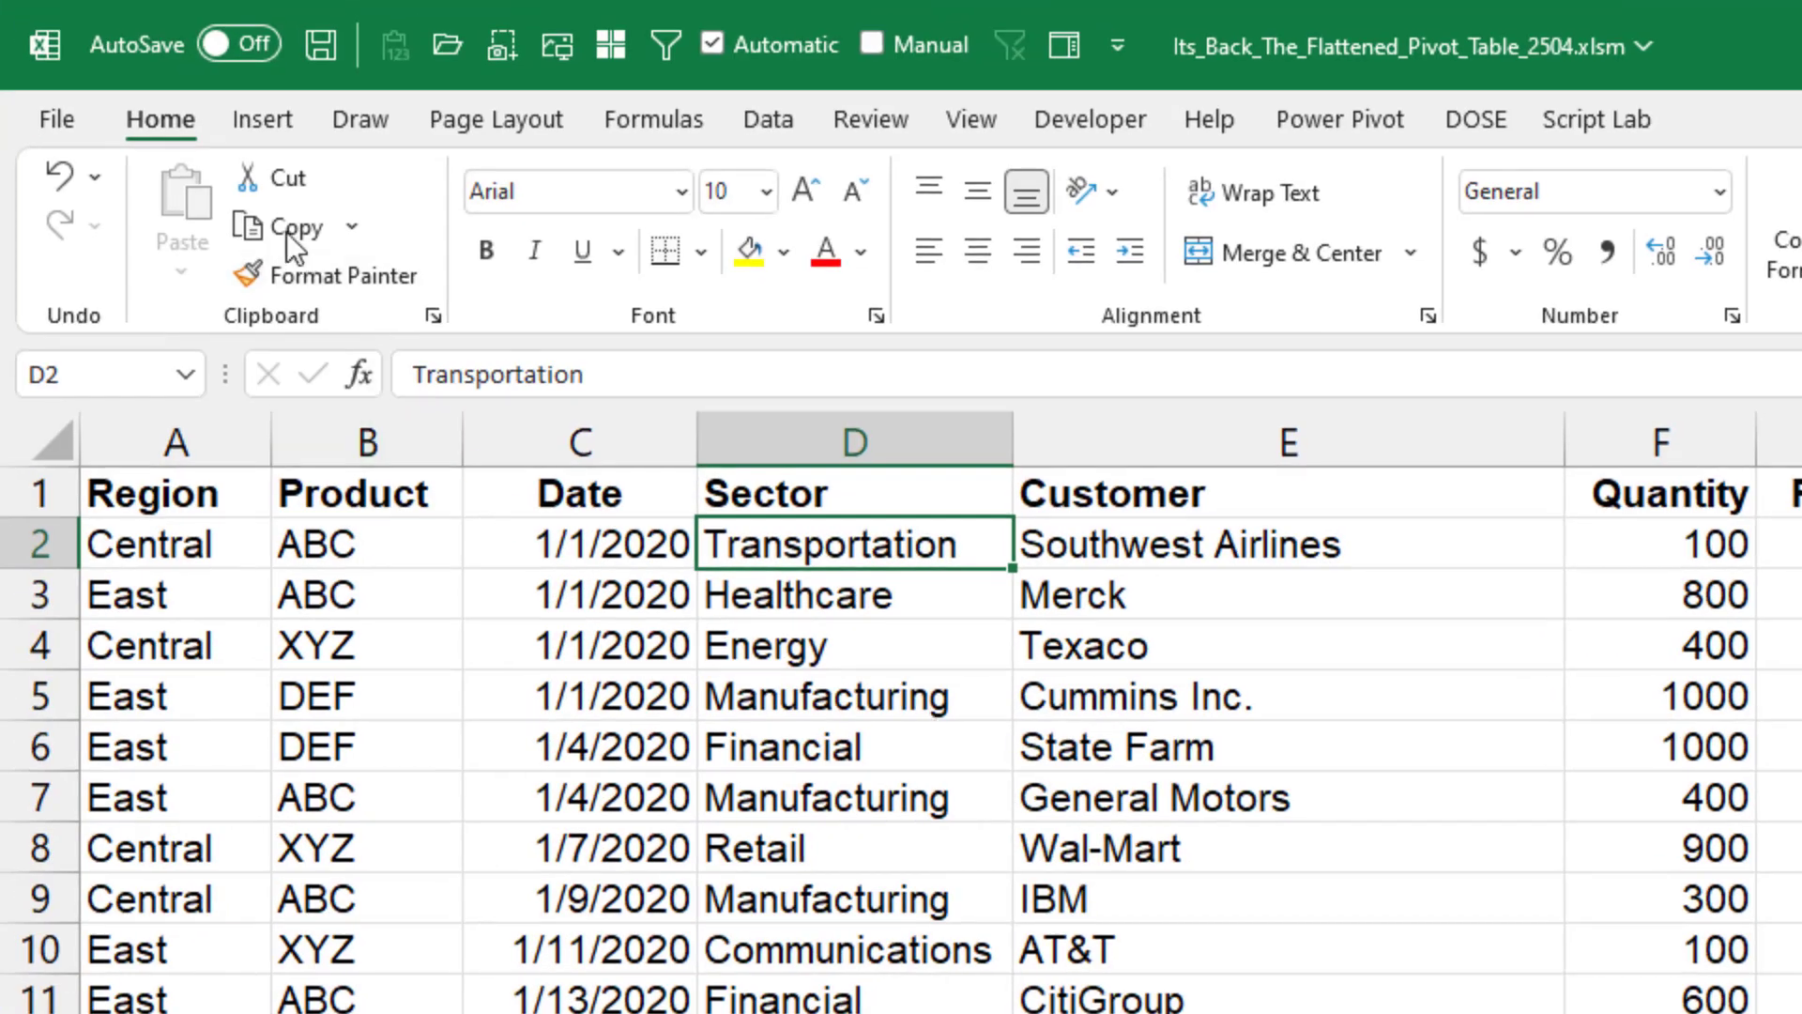
pyautogui.click(261, 121)
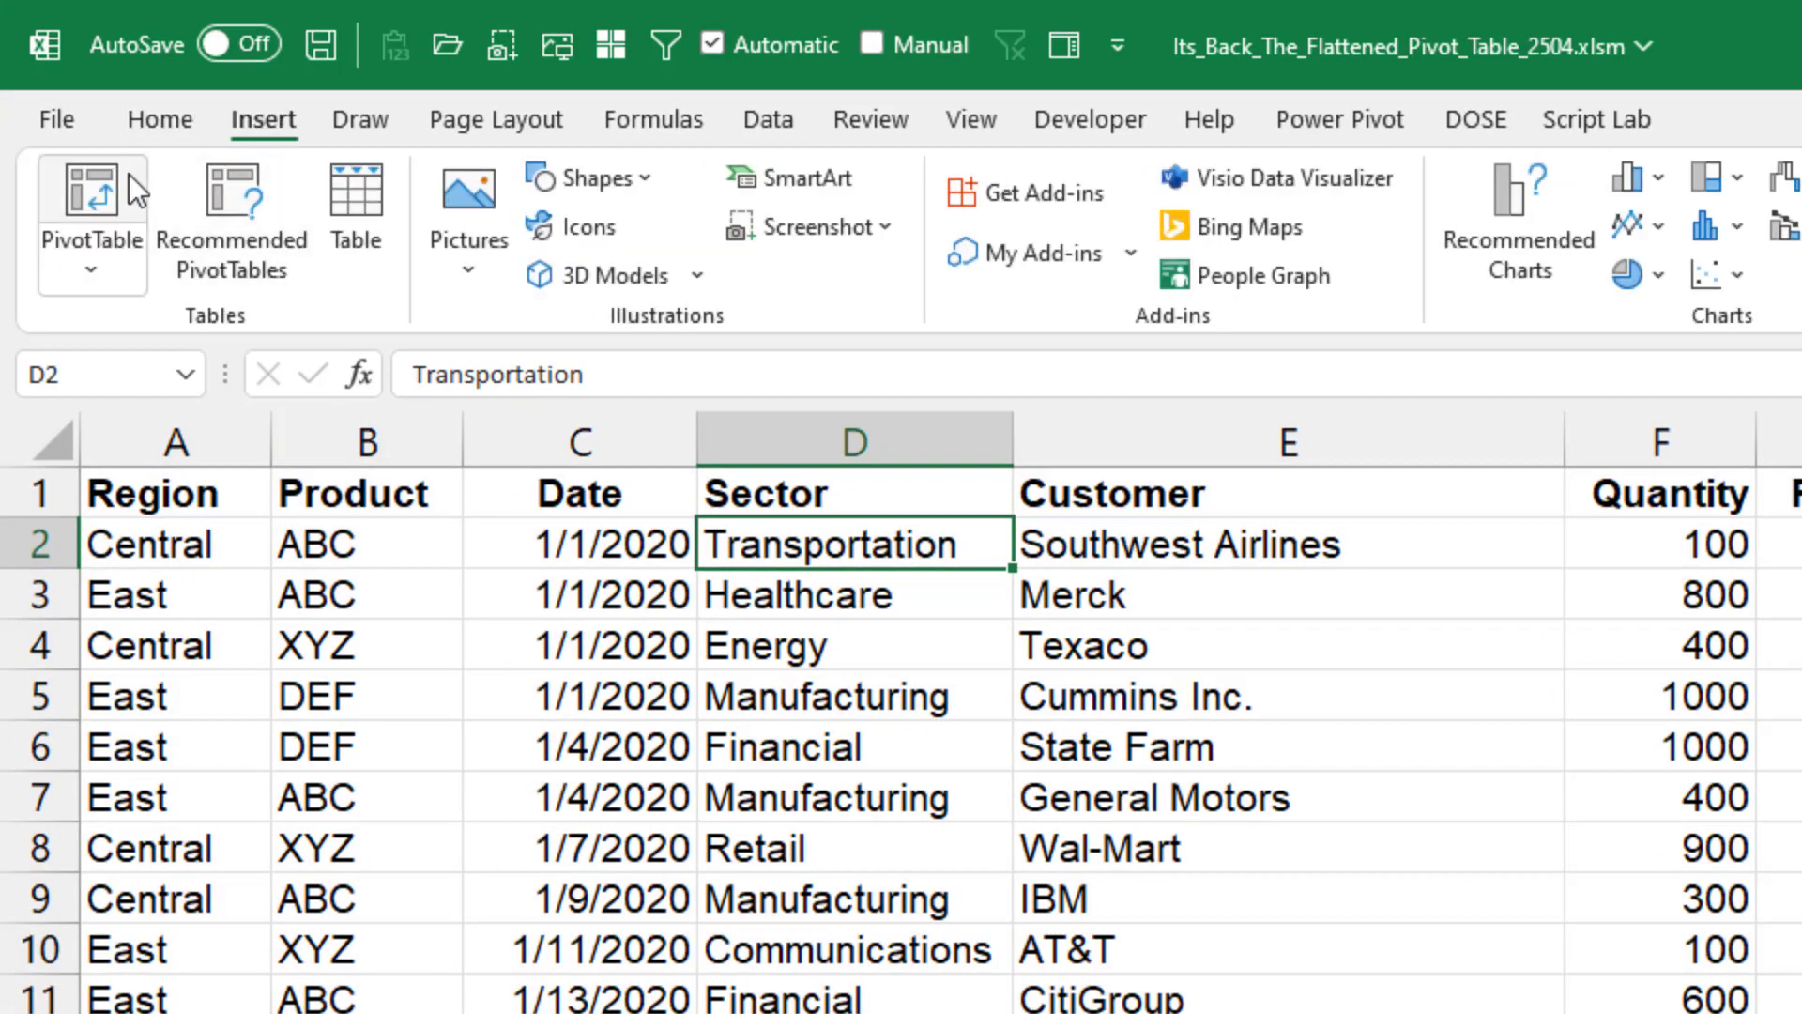
pyautogui.click(105, 179)
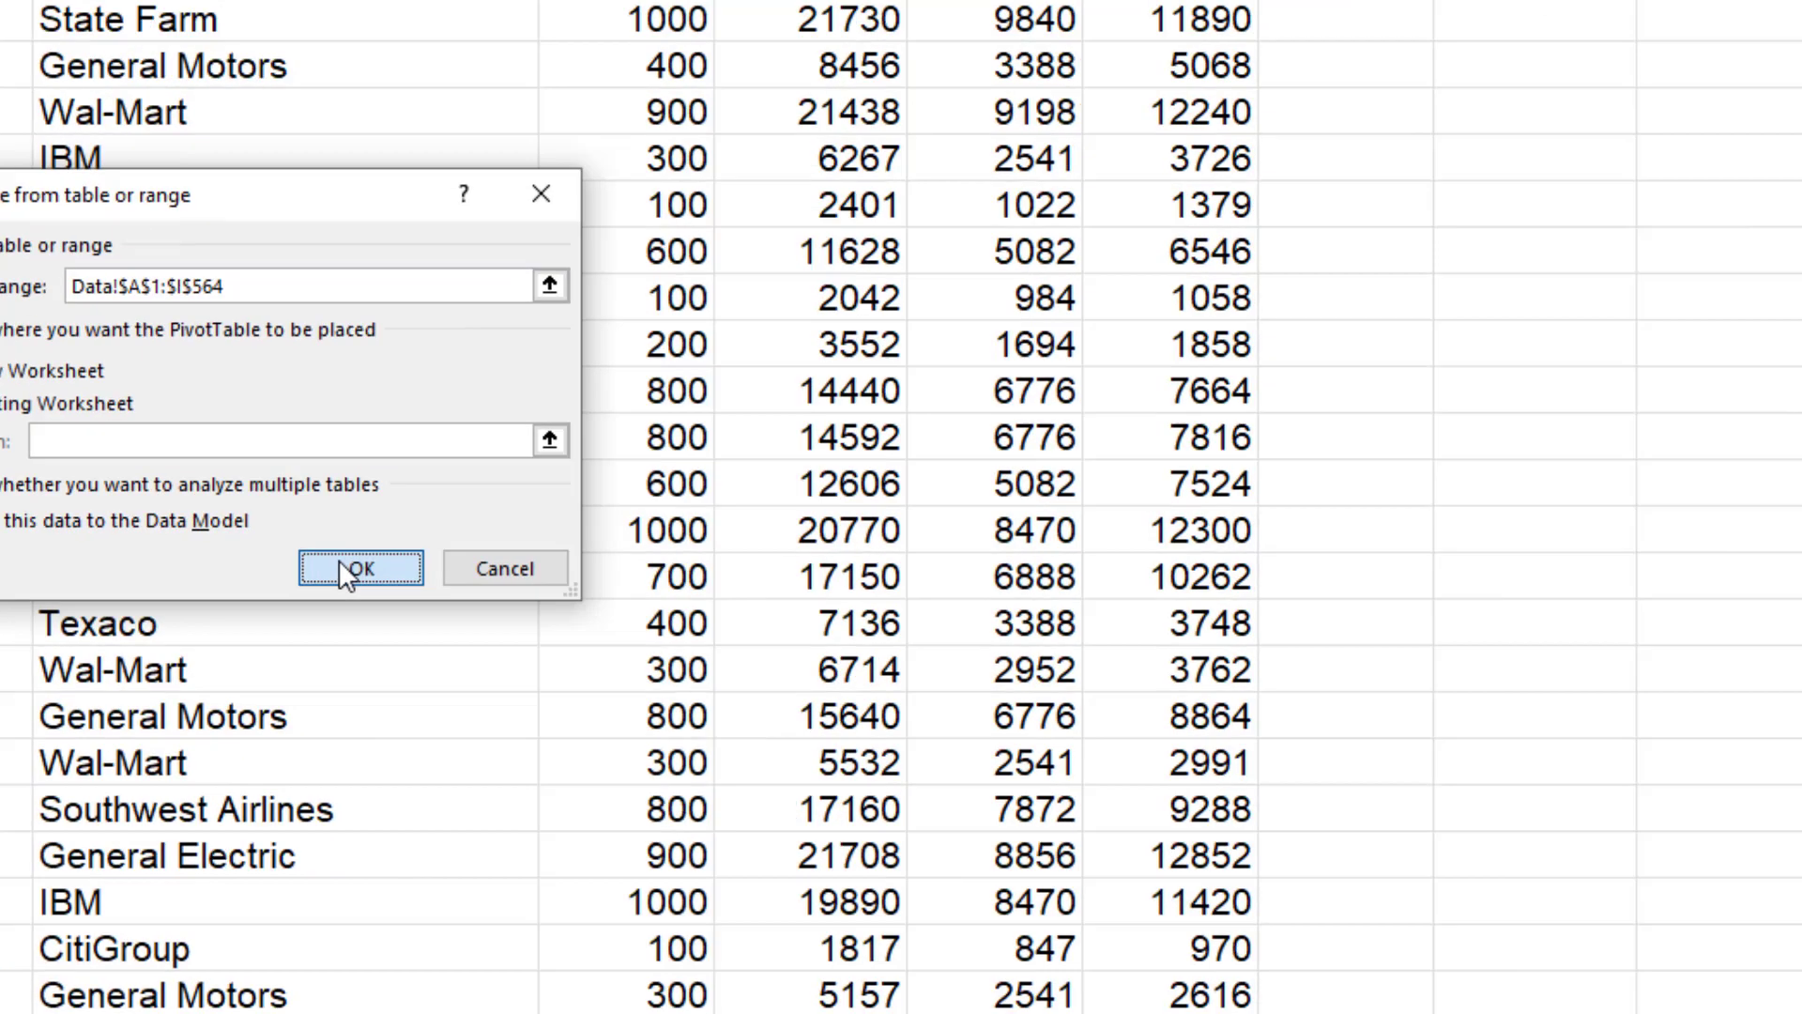
pyautogui.click(347, 568)
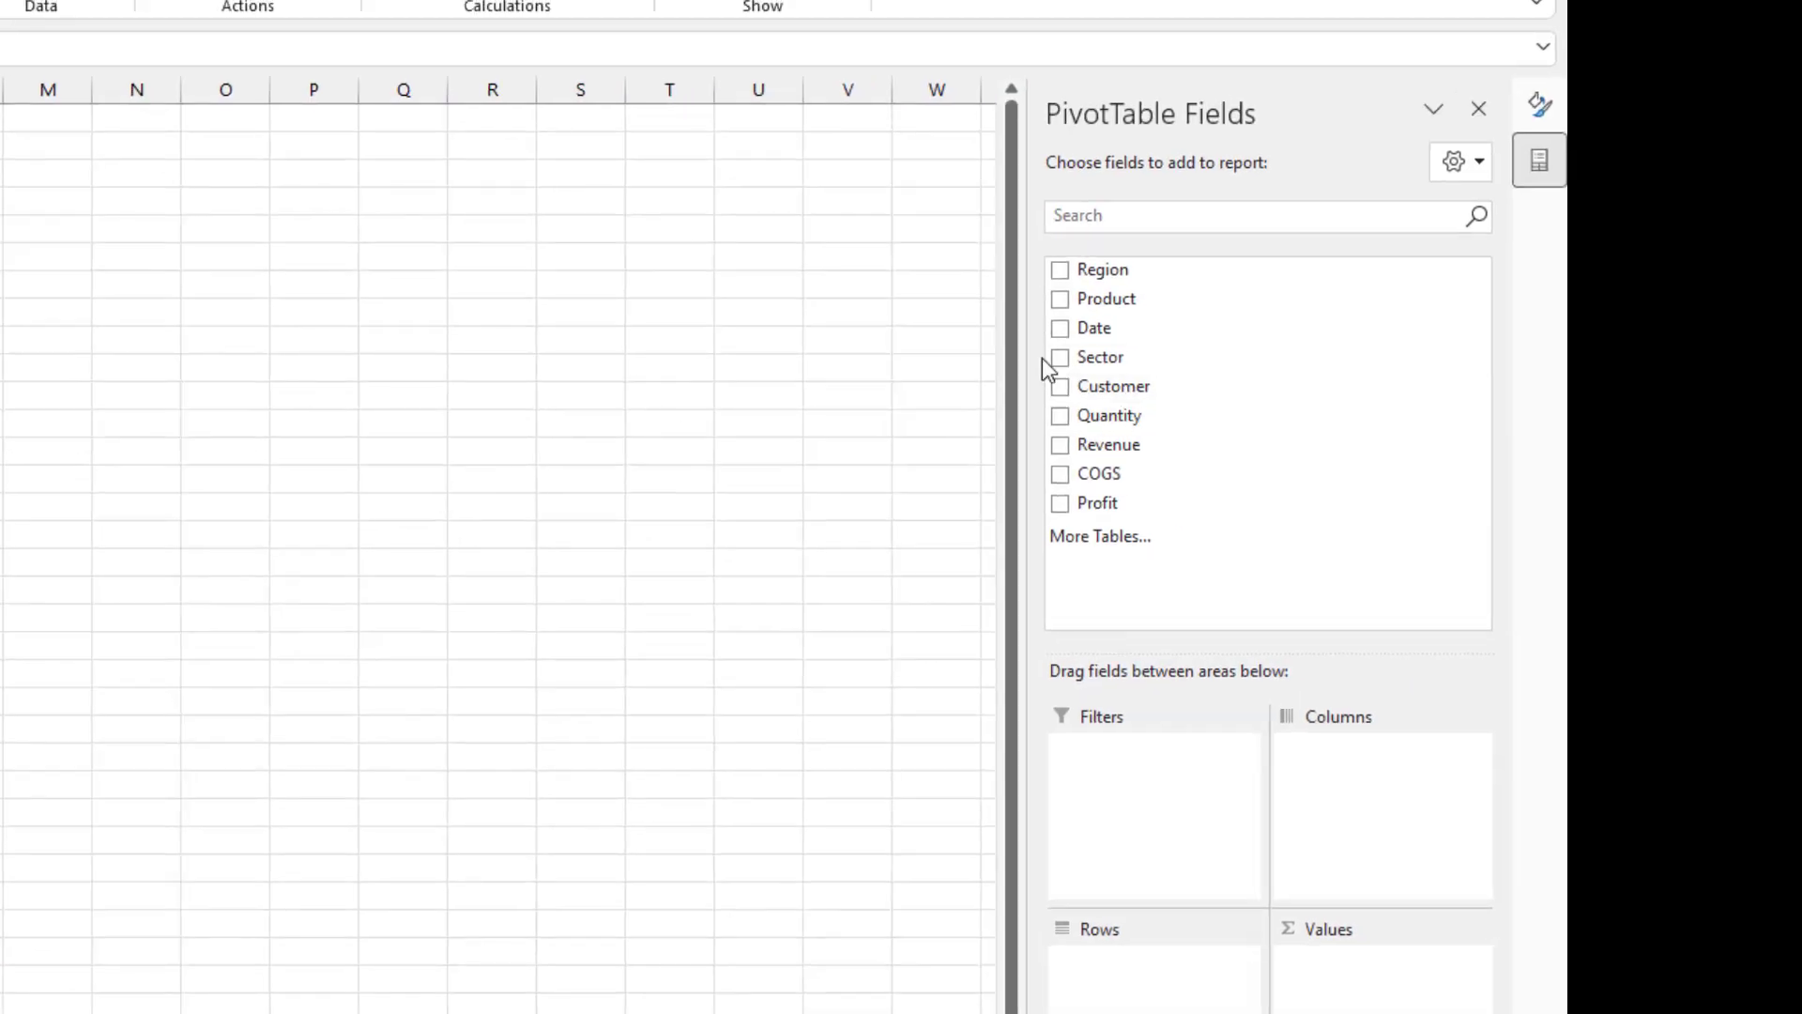
# Add Sector, Customer and Product as rows with summed Revenue, COGS and Profit.
pyautogui.click(1059, 358)
pyautogui.click(1060, 387)
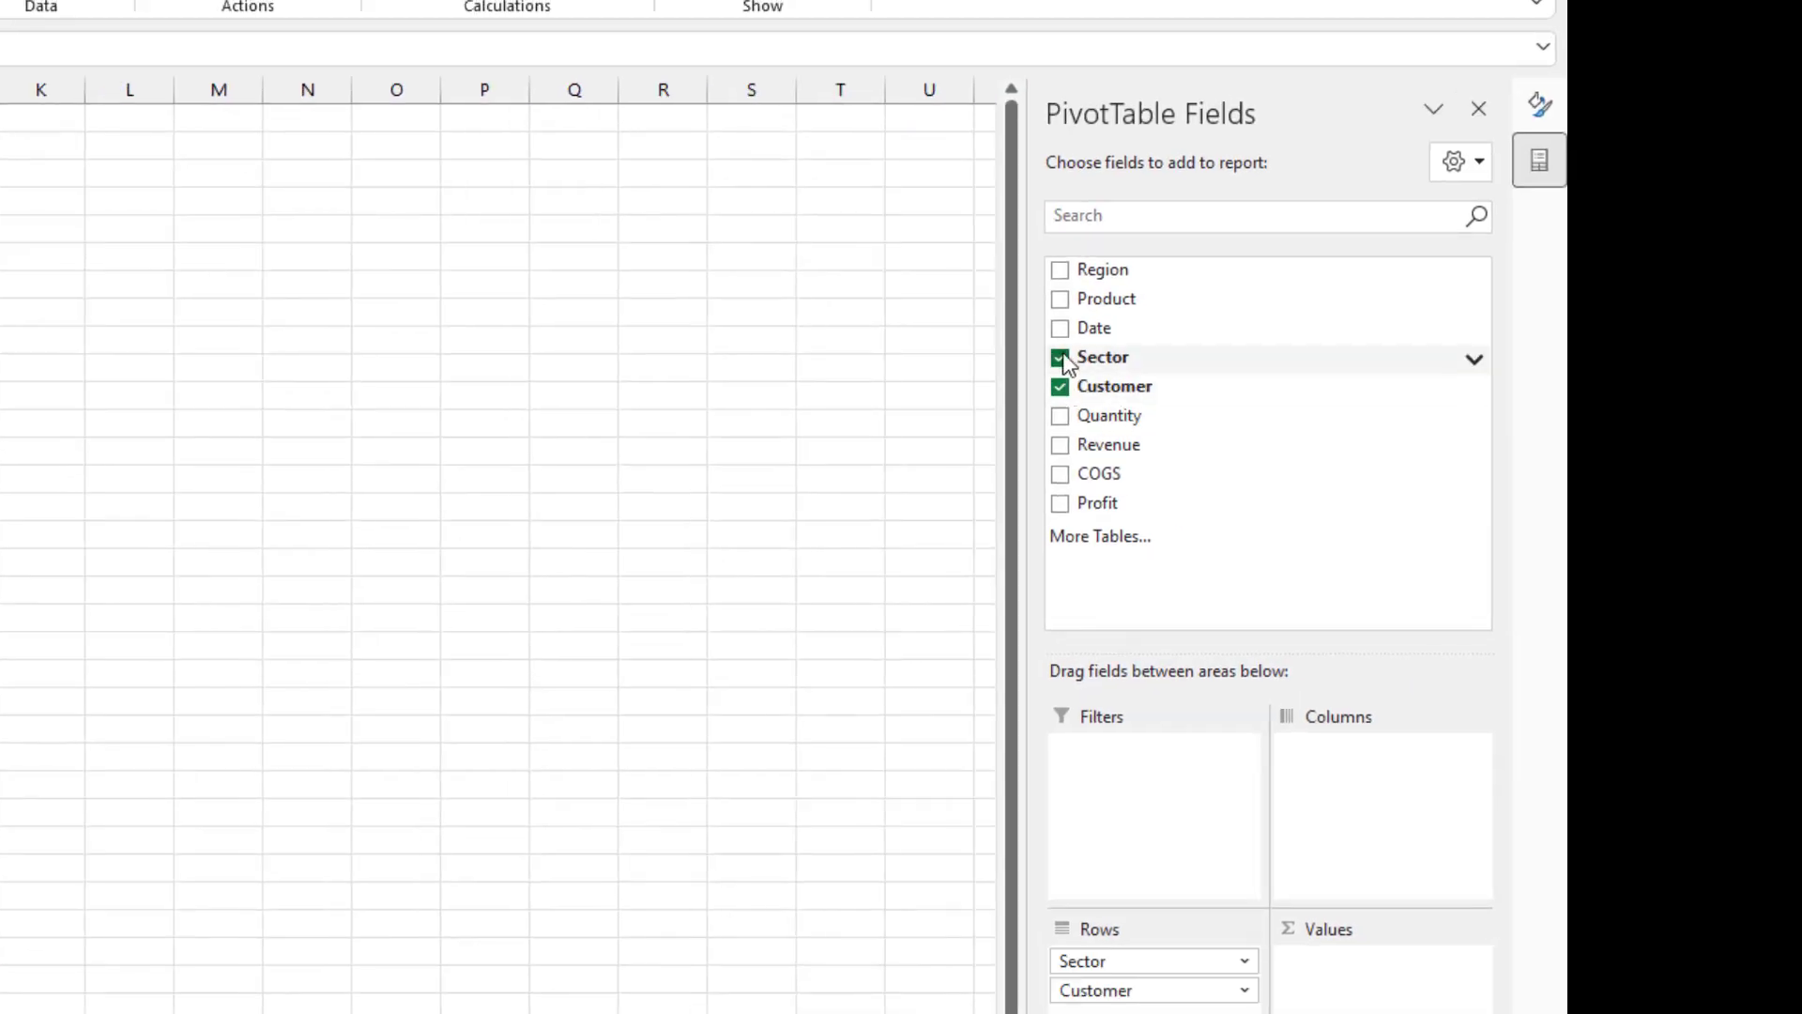
pyautogui.click(1060, 298)
pyautogui.click(1060, 444)
pyautogui.click(1060, 474)
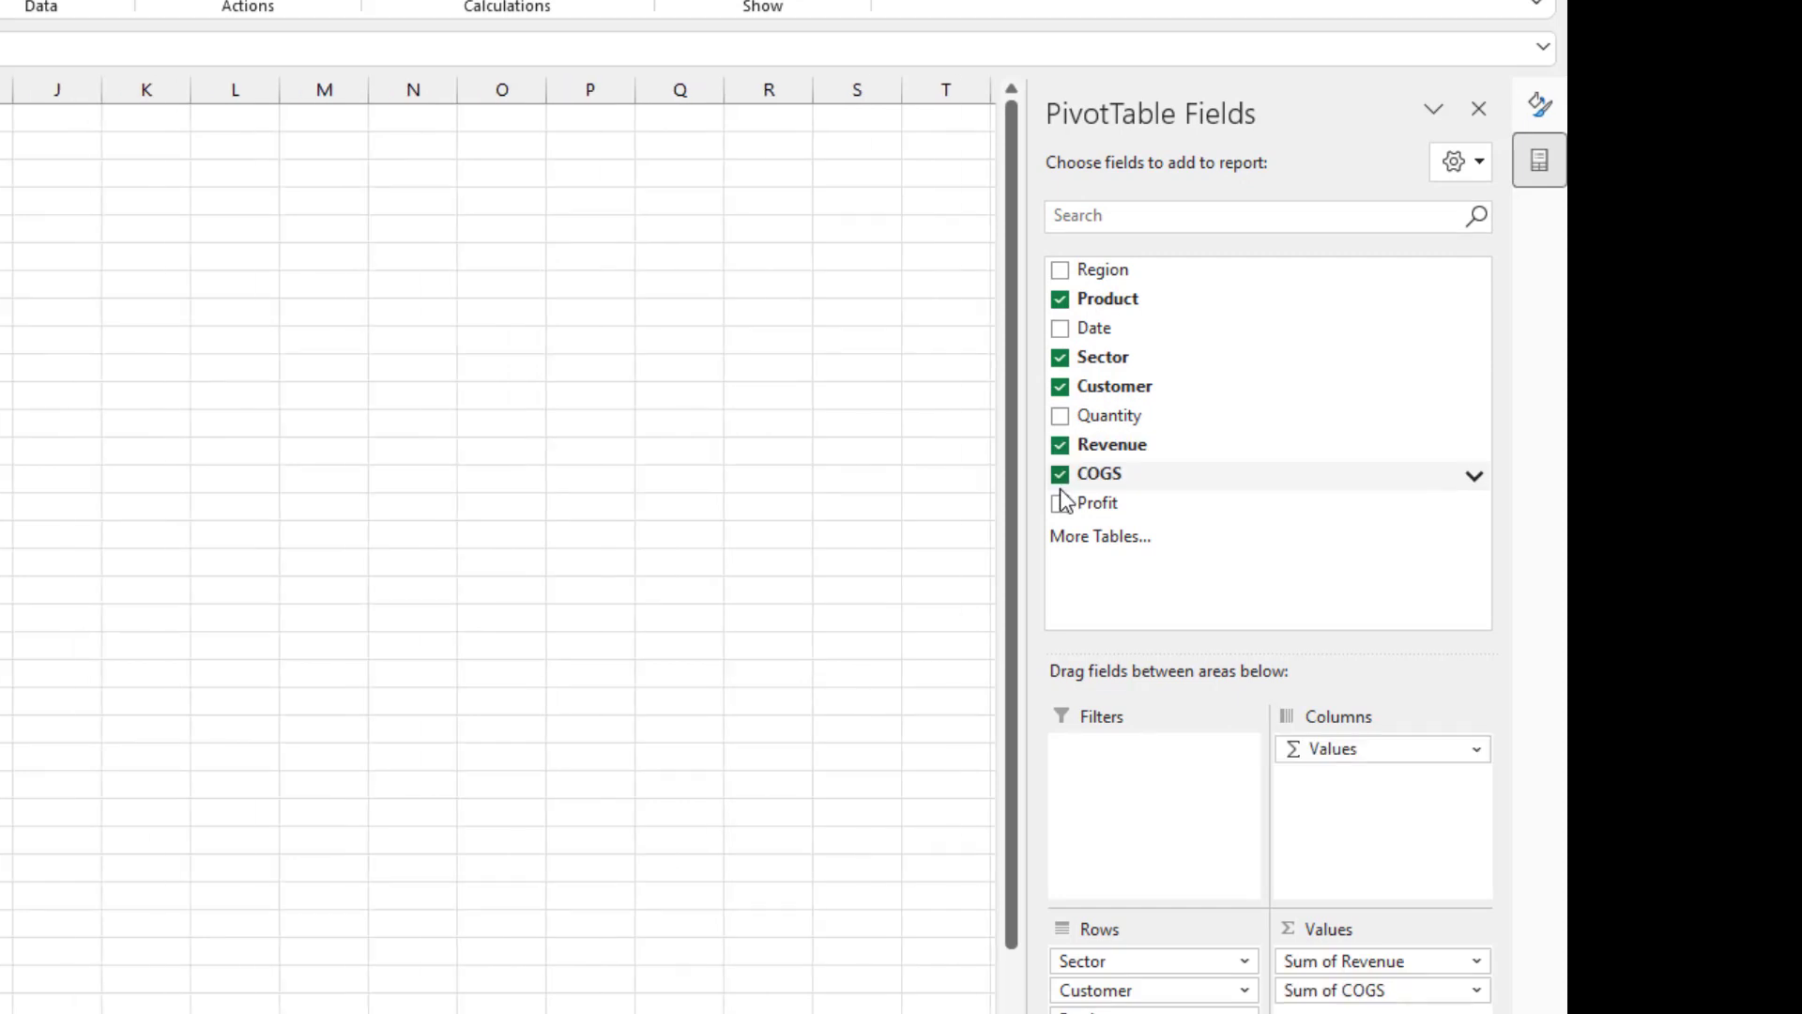
pyautogui.click(1060, 504)
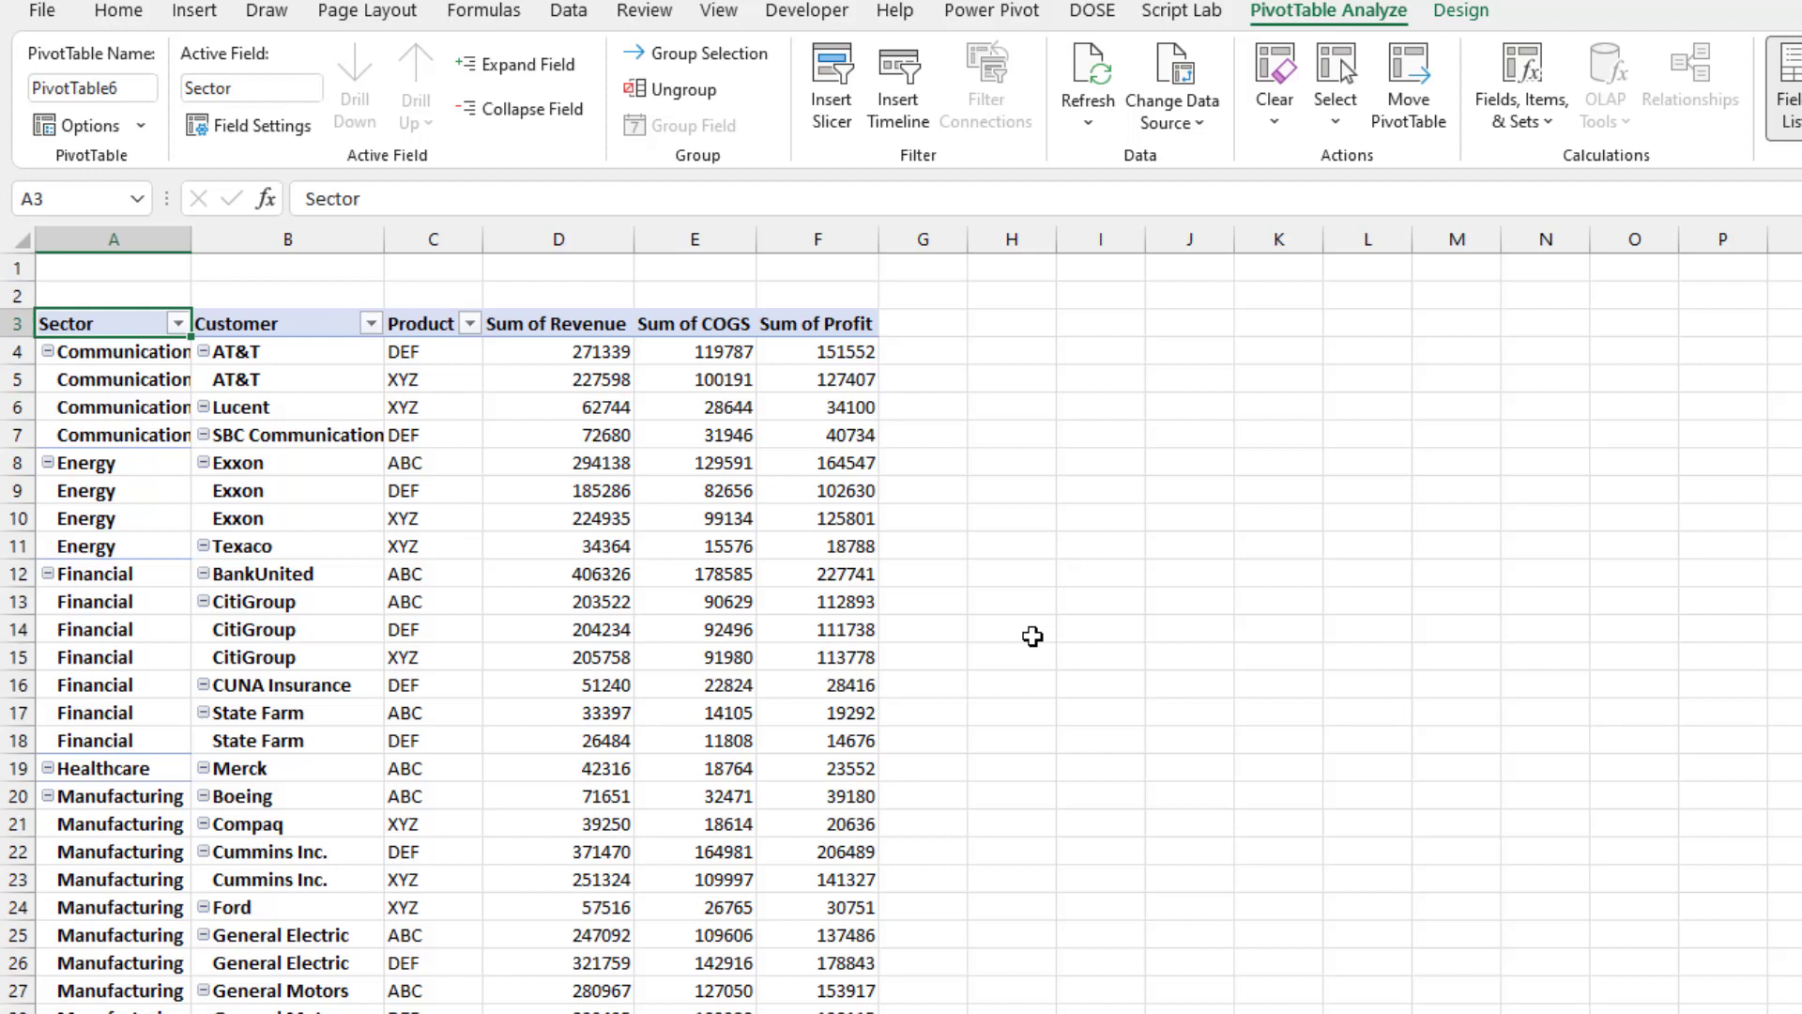
# Widen column A so the Sector label Communications displays fully.
pyautogui.scroll(-13, 1033, 637)
pyautogui.scroll(12, 1033, 637)
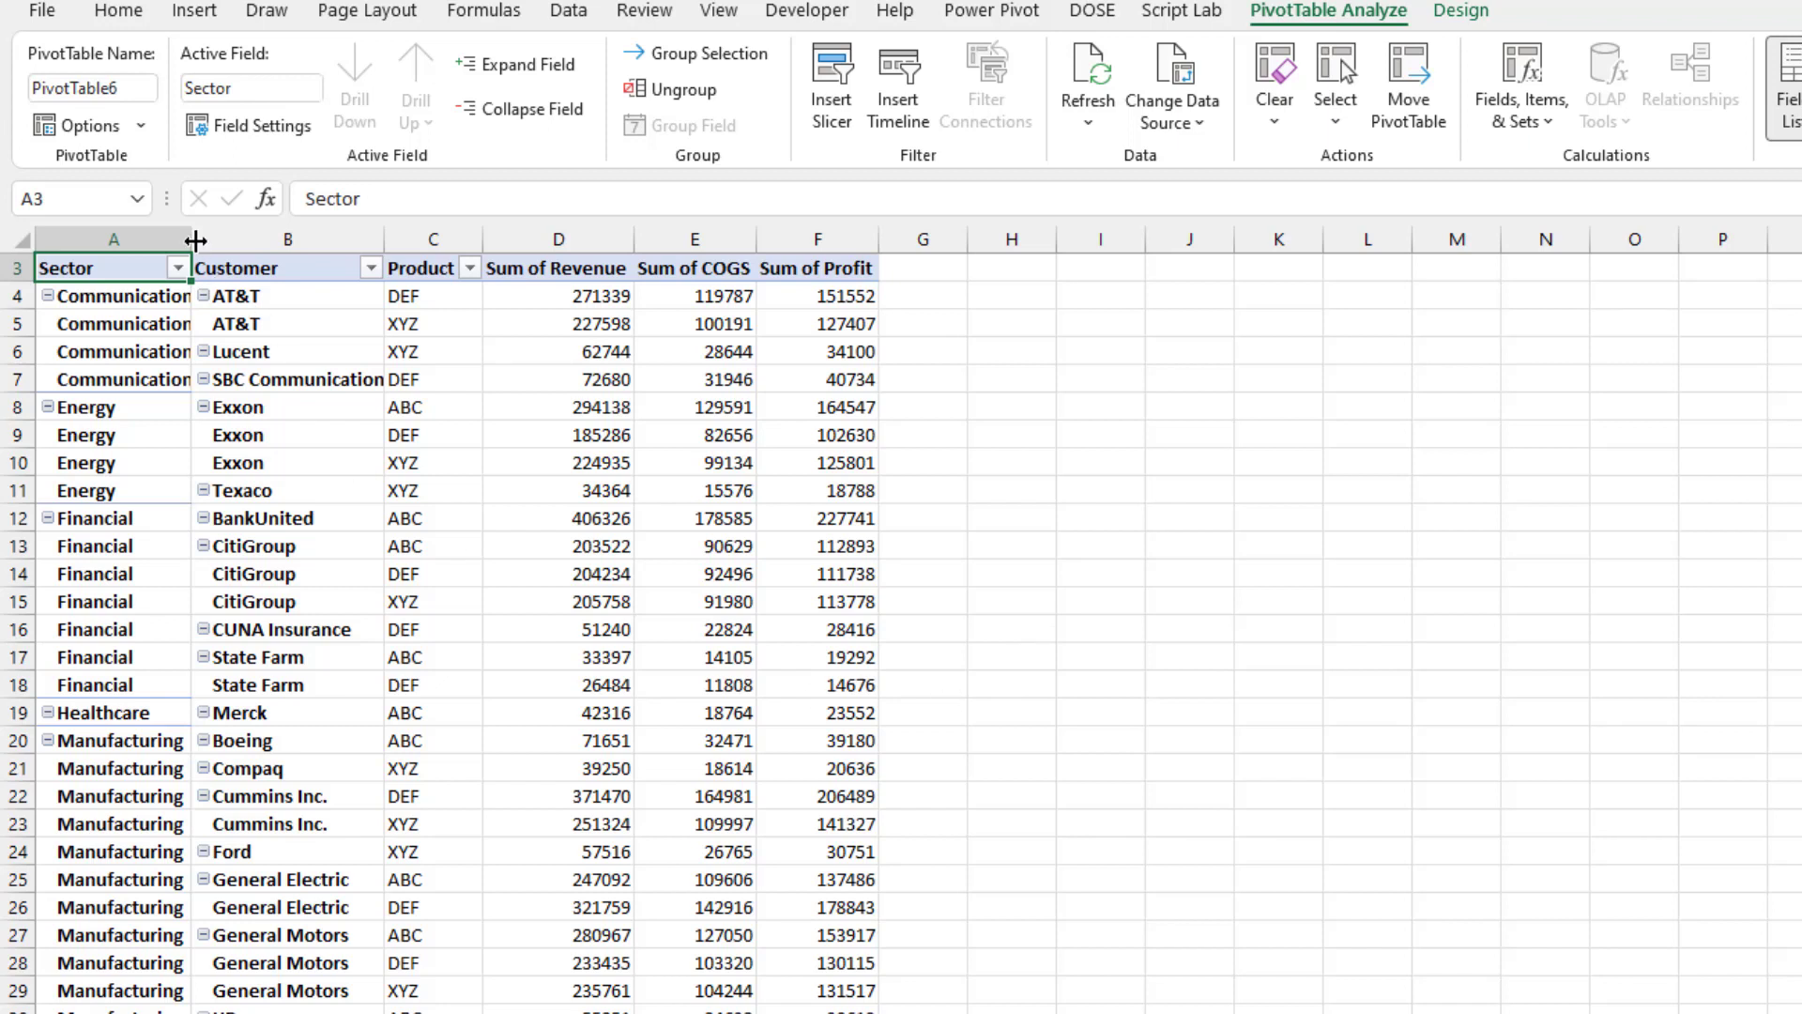
pyautogui.moveTo(196, 241); pyautogui.dragTo(246, 242)
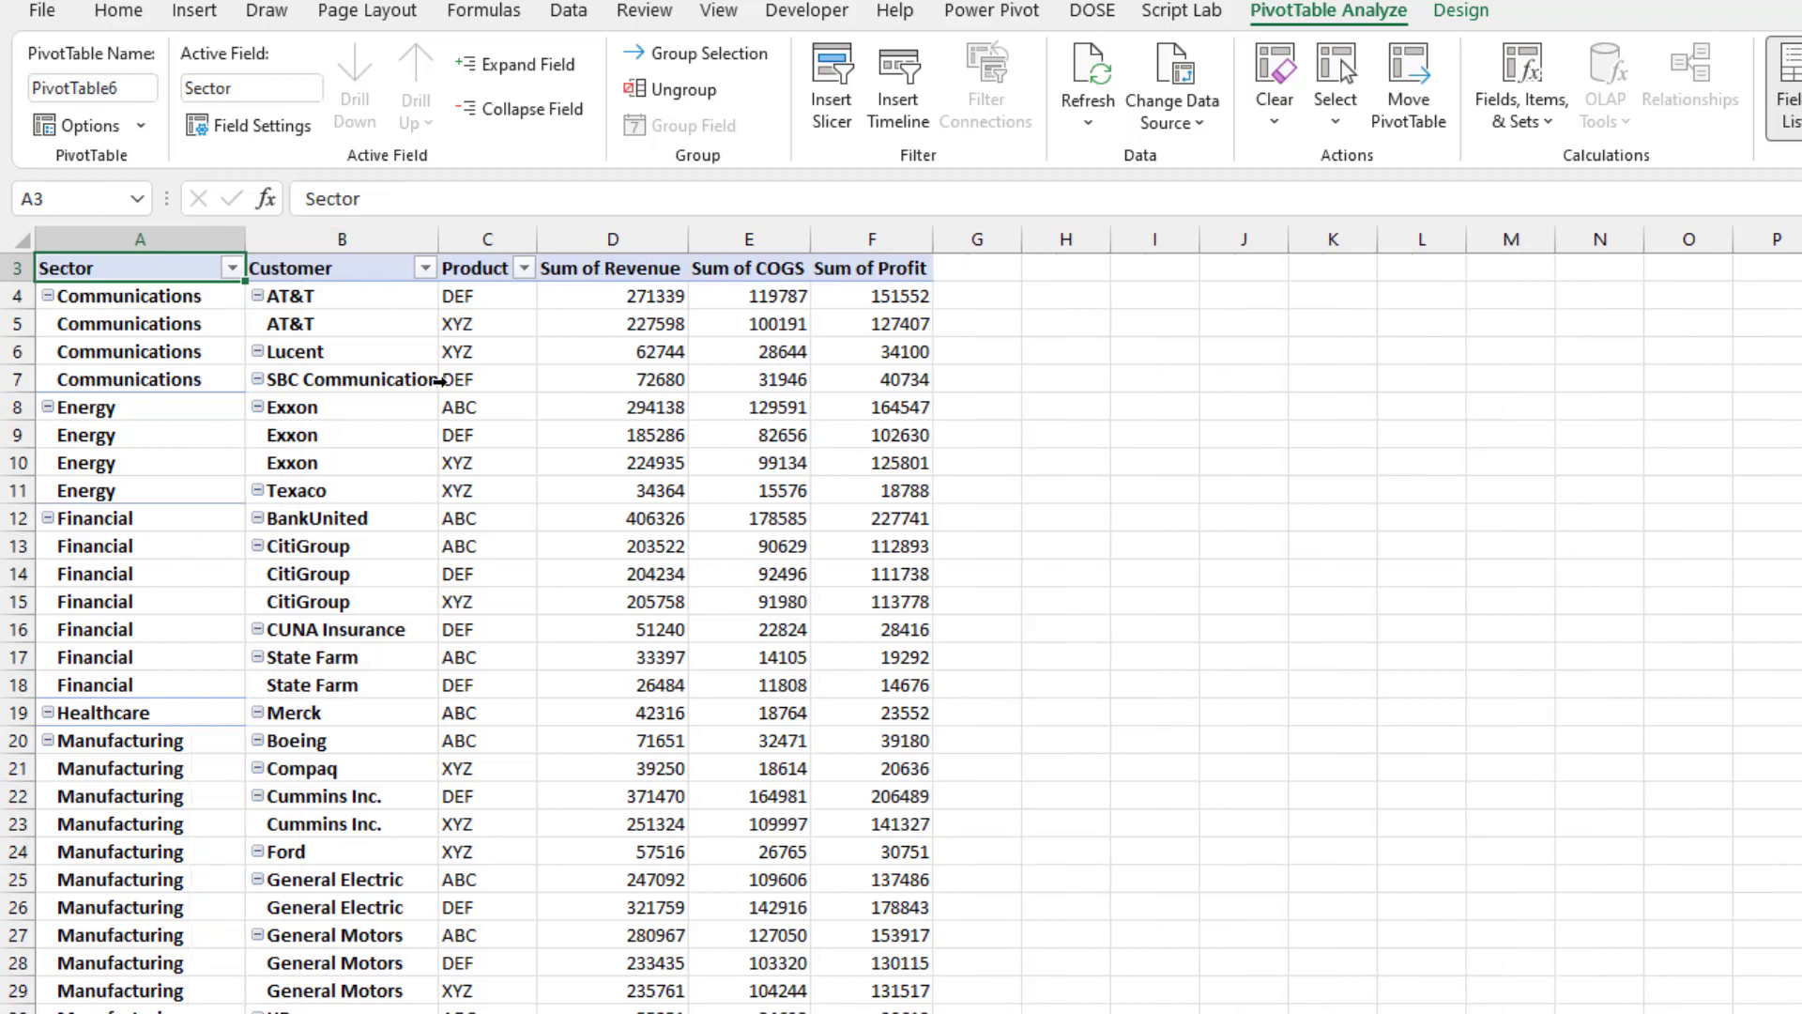